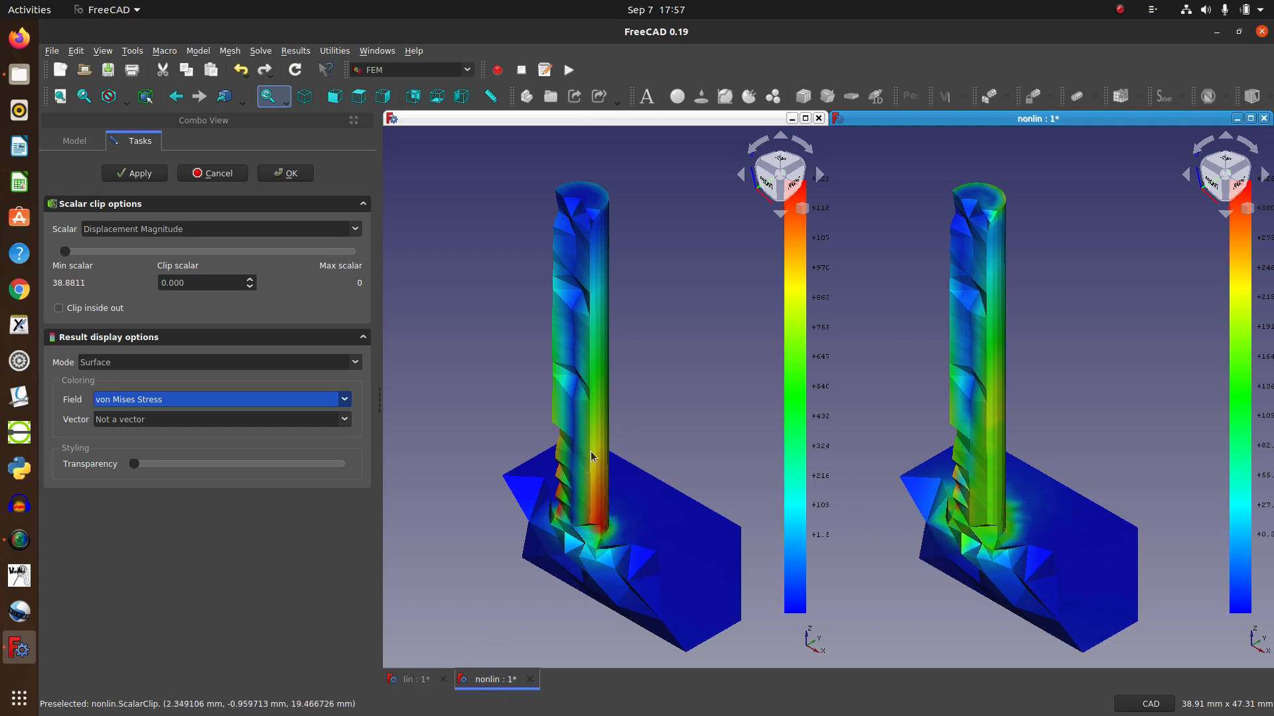
- Colour the nonlin model's scalar clip by Displacement Magnitude and accept the clip settings
{"action": "left_click", "coordinate": [345, 402]}
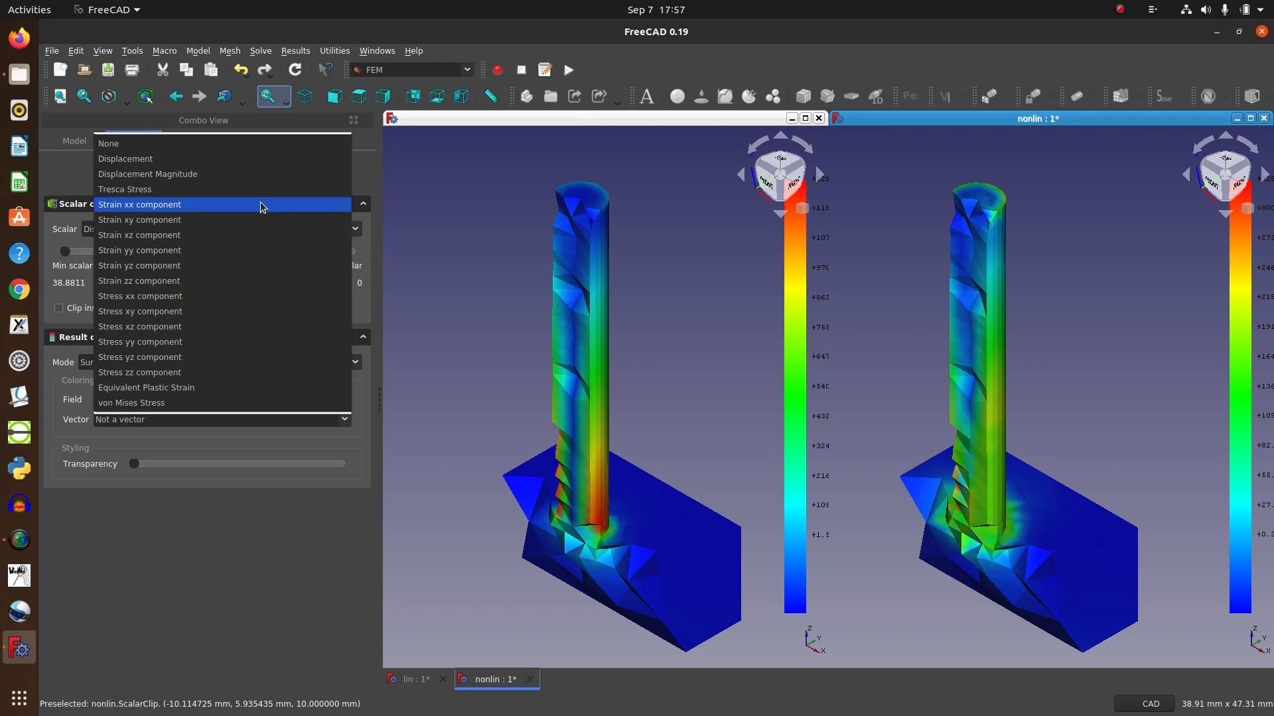
{"action": "left_click", "coordinate": [261, 175]}
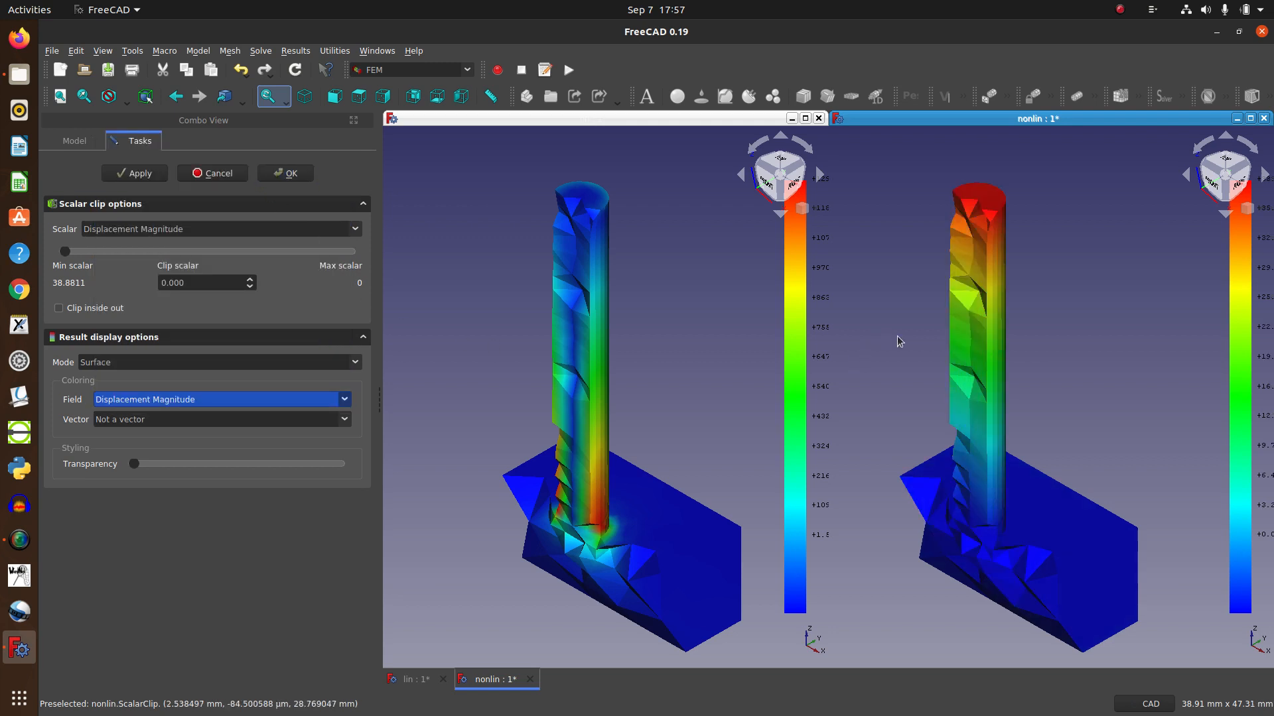
{"action": "left_click", "coordinate": [483, 593]}
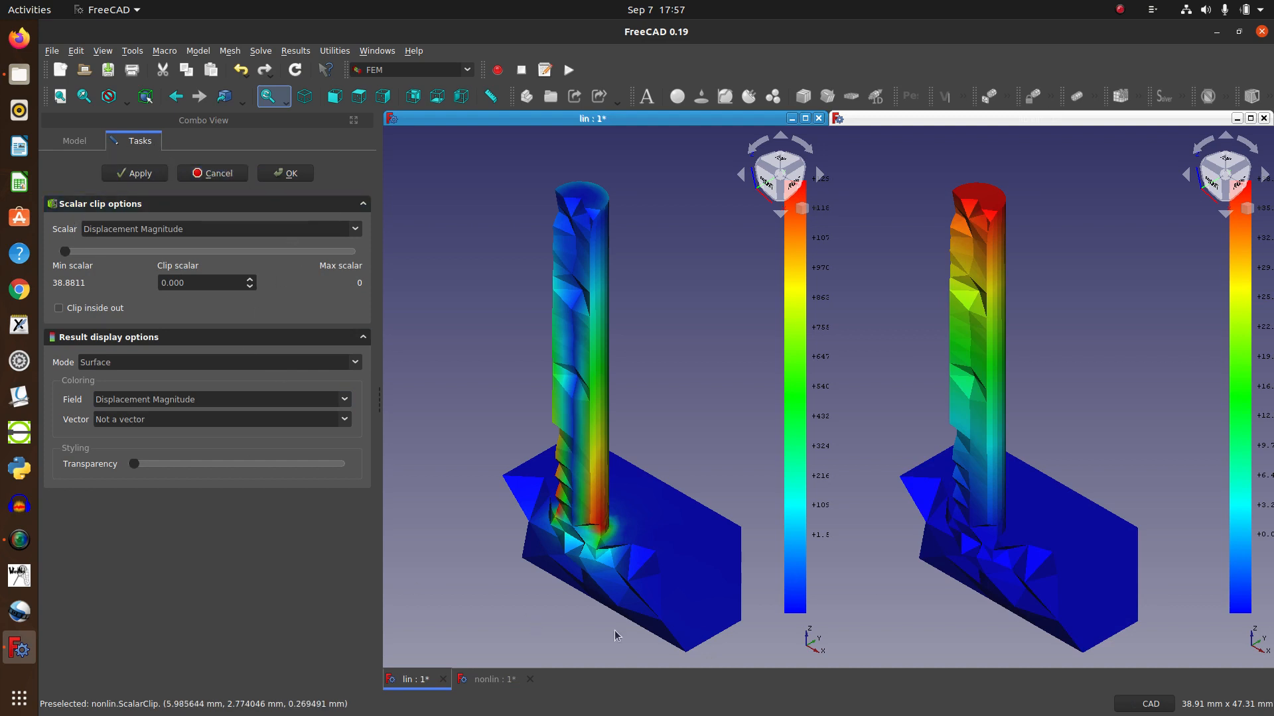
{"action": "left_click", "coordinate": [483, 678]}
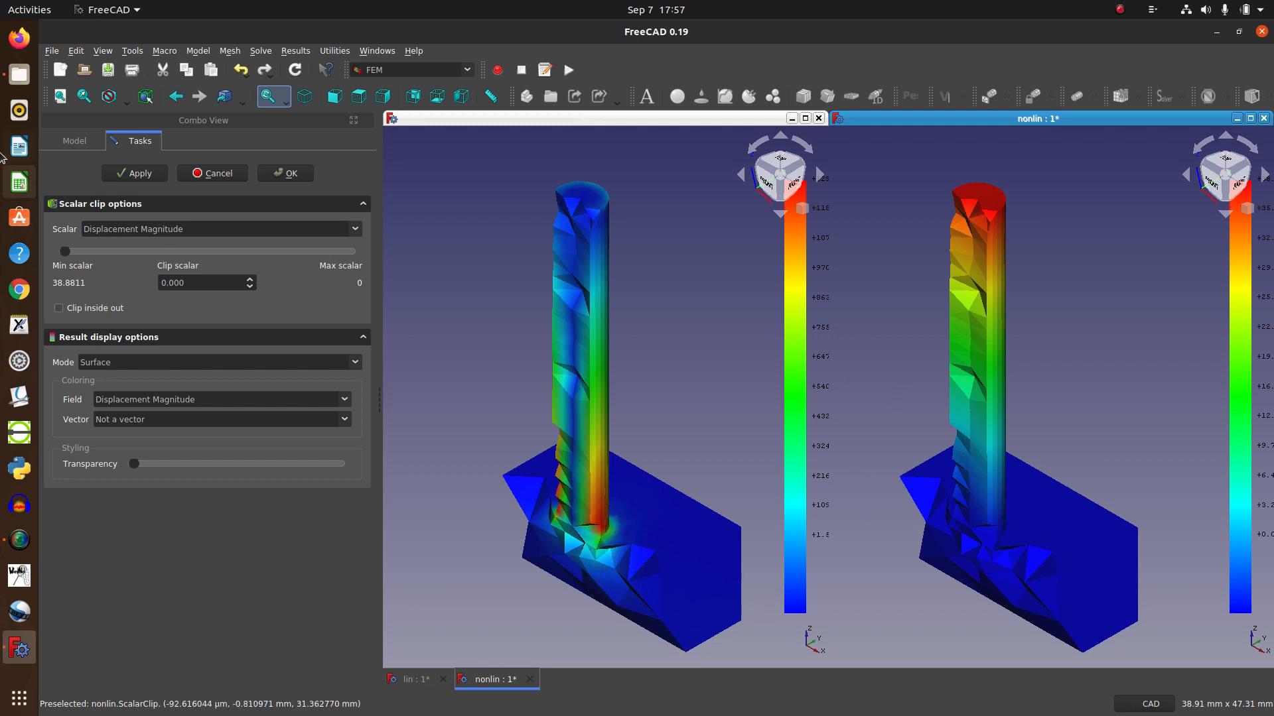
{"action": "left_click", "coordinate": [286, 174]}
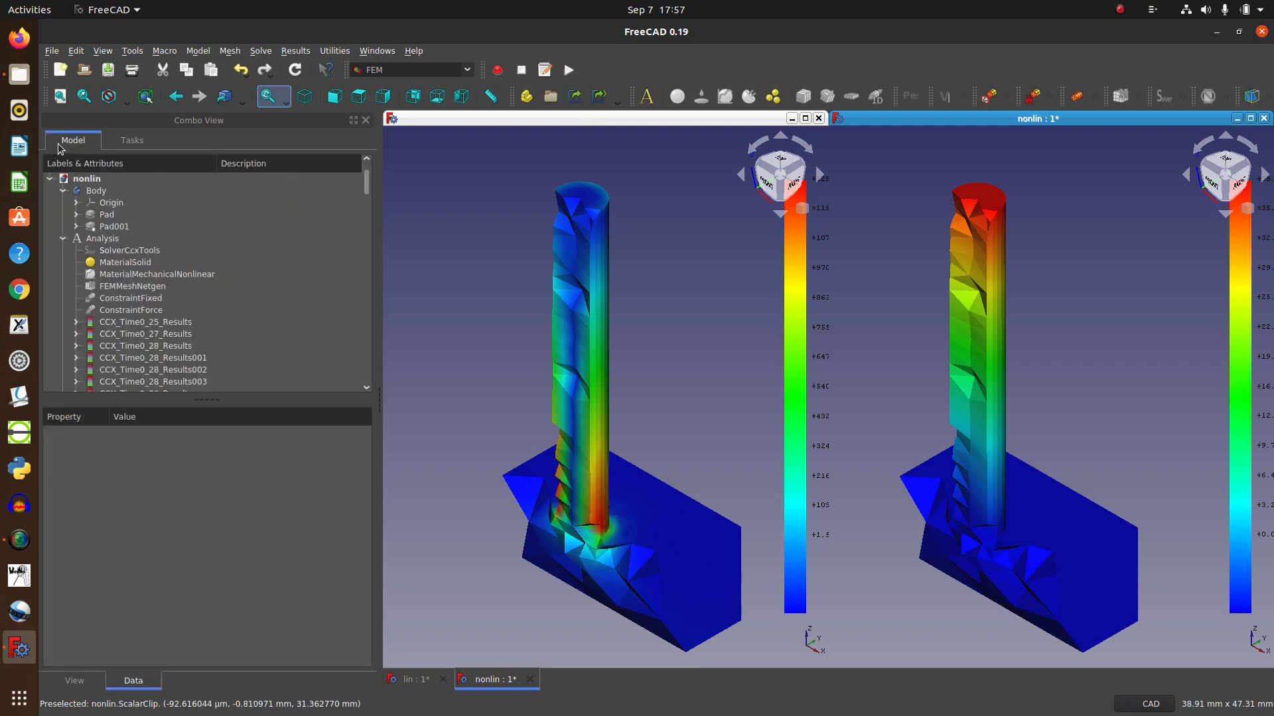
- Edit the lin model's ScalarClip to colour it by Displacement Magnitude, matching the nonlin view, and close its settings
{"action": "left_click", "coordinate": [418, 679]}
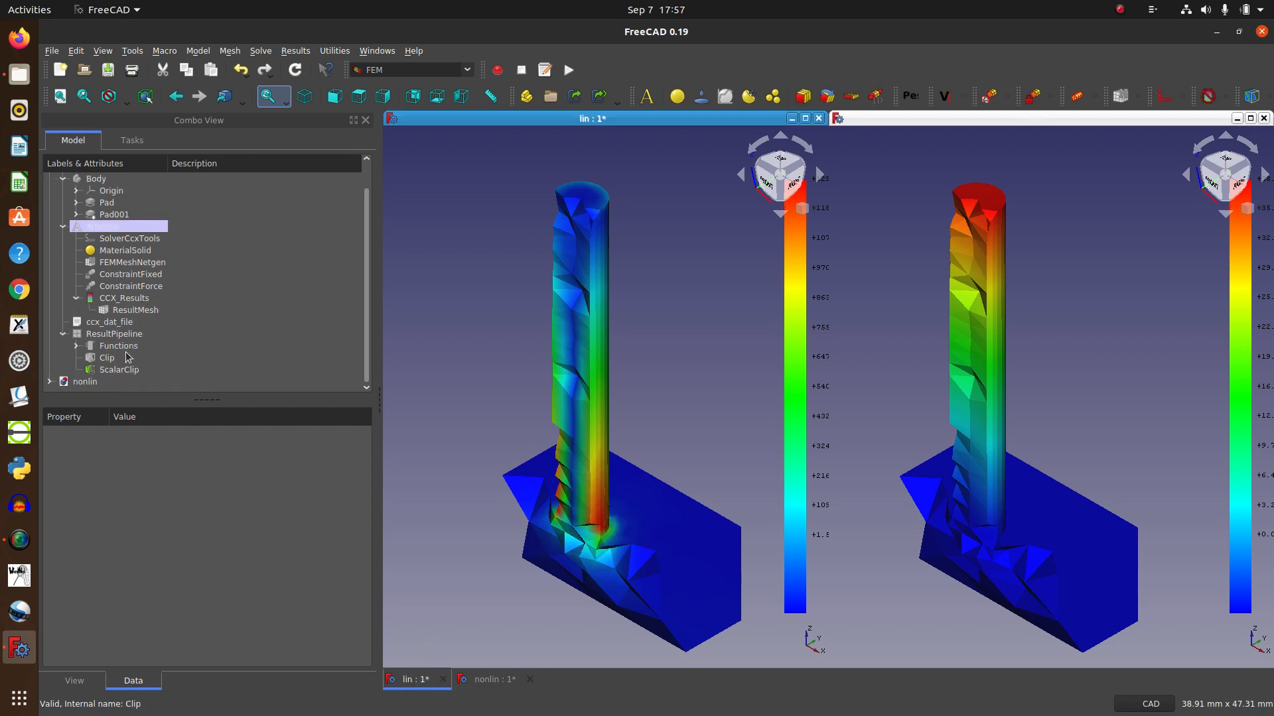
{"action": "double_click", "coordinate": [131, 371]}
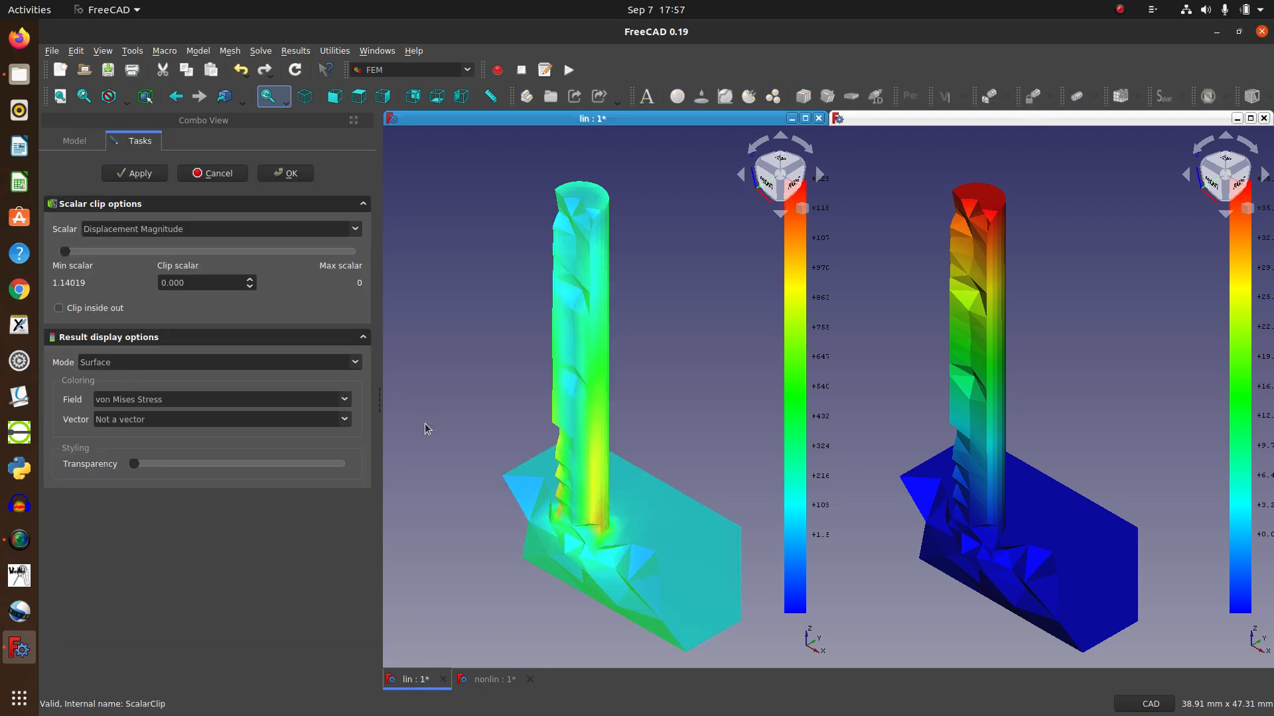
{"action": "left_click", "coordinate": [184, 400]}
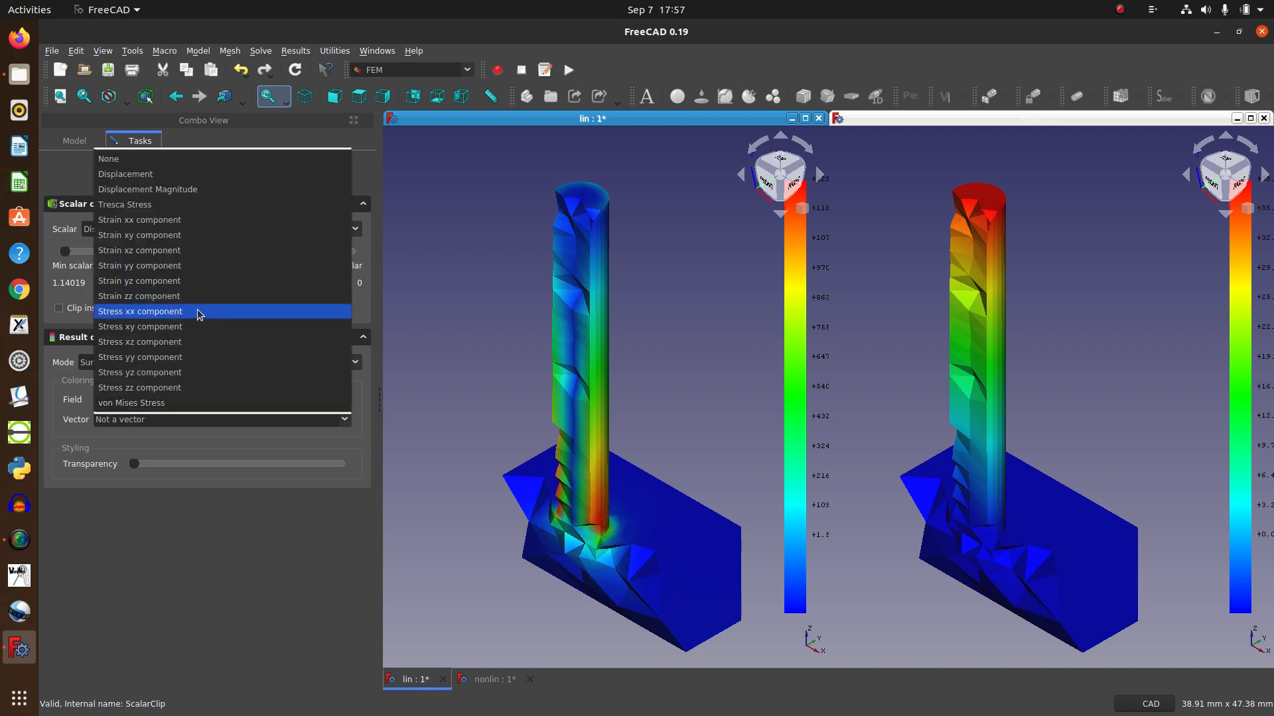
{"action": "left_click", "coordinate": [209, 194]}
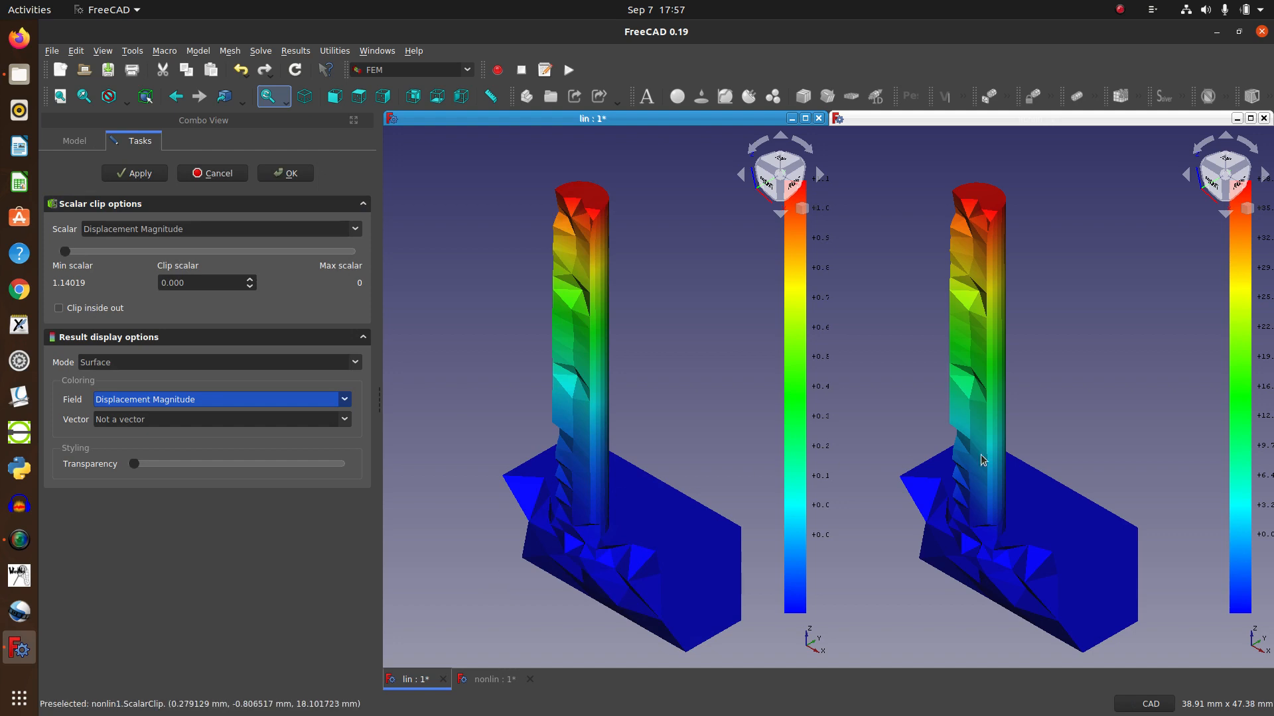
{"action": "left_click", "coordinate": [896, 387]}
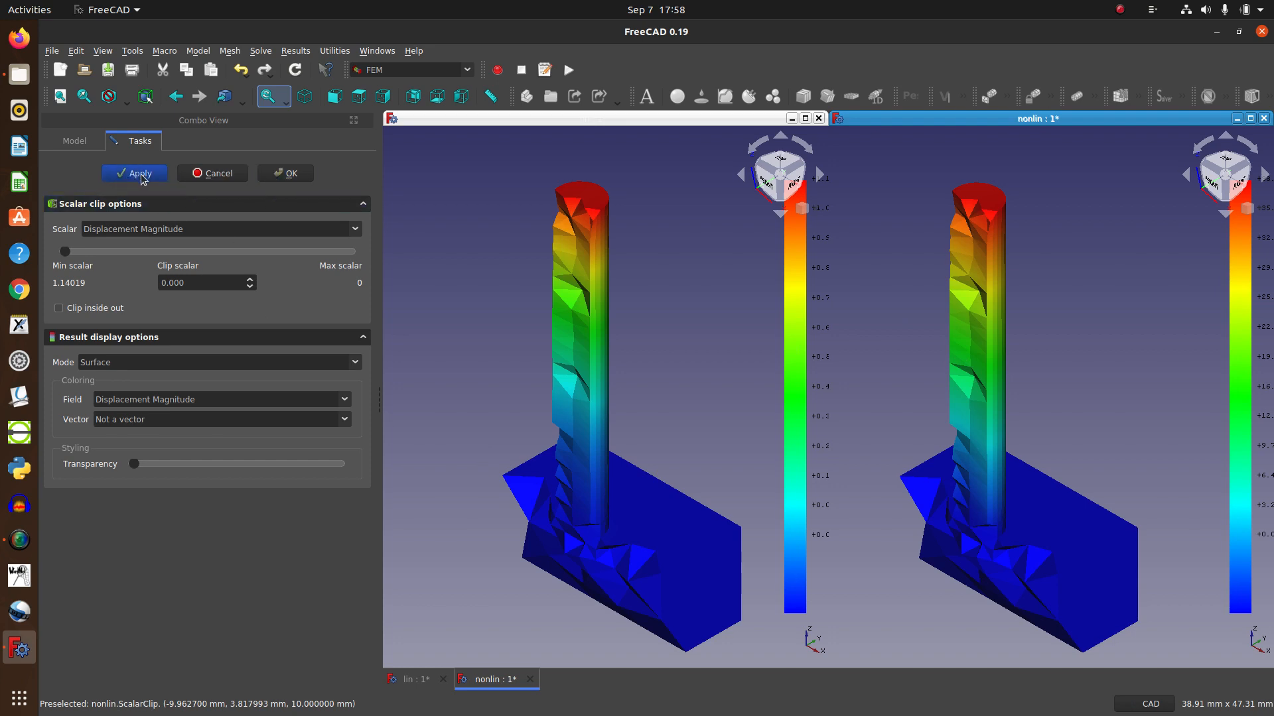
{"action": "left_click", "coordinate": [212, 173]}
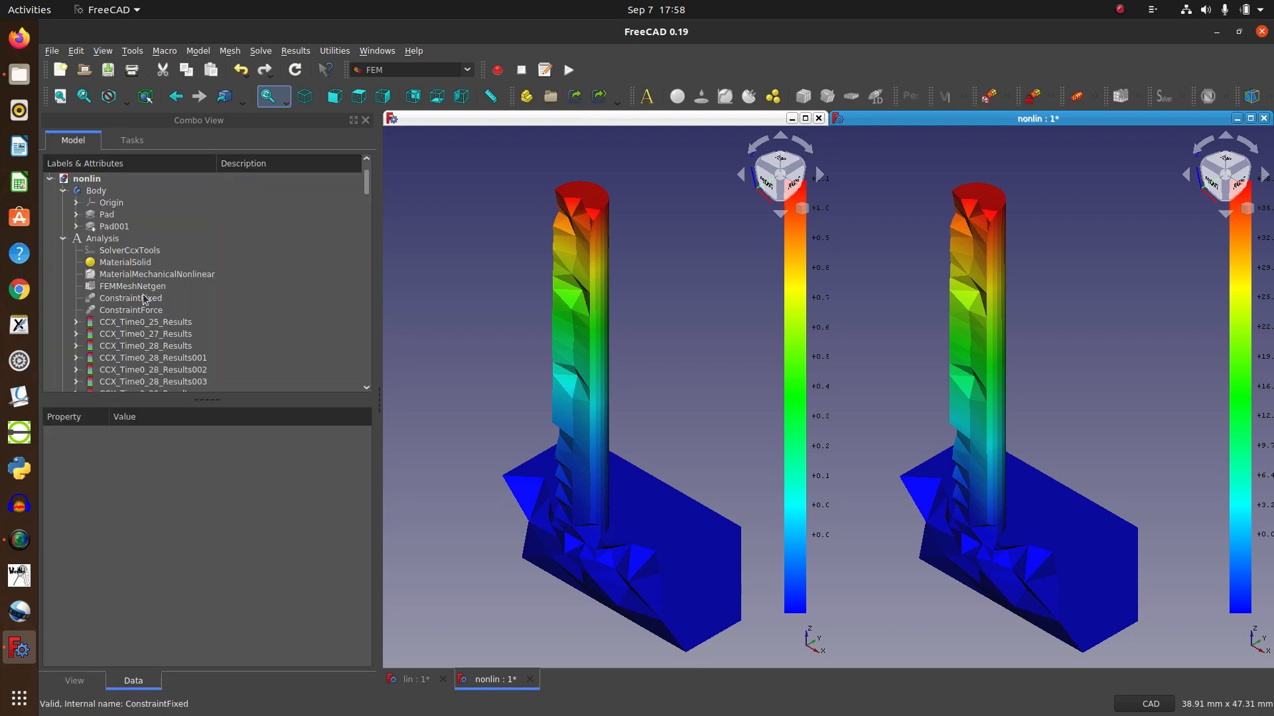
- Examine the displacement magnitude of the nonlin document's final result, CCX_Time1_0_Results, and close the result display
{"action": "scroll", "coordinate": [159, 319], "scroll_direction": "down", "scroll_amount": 15}
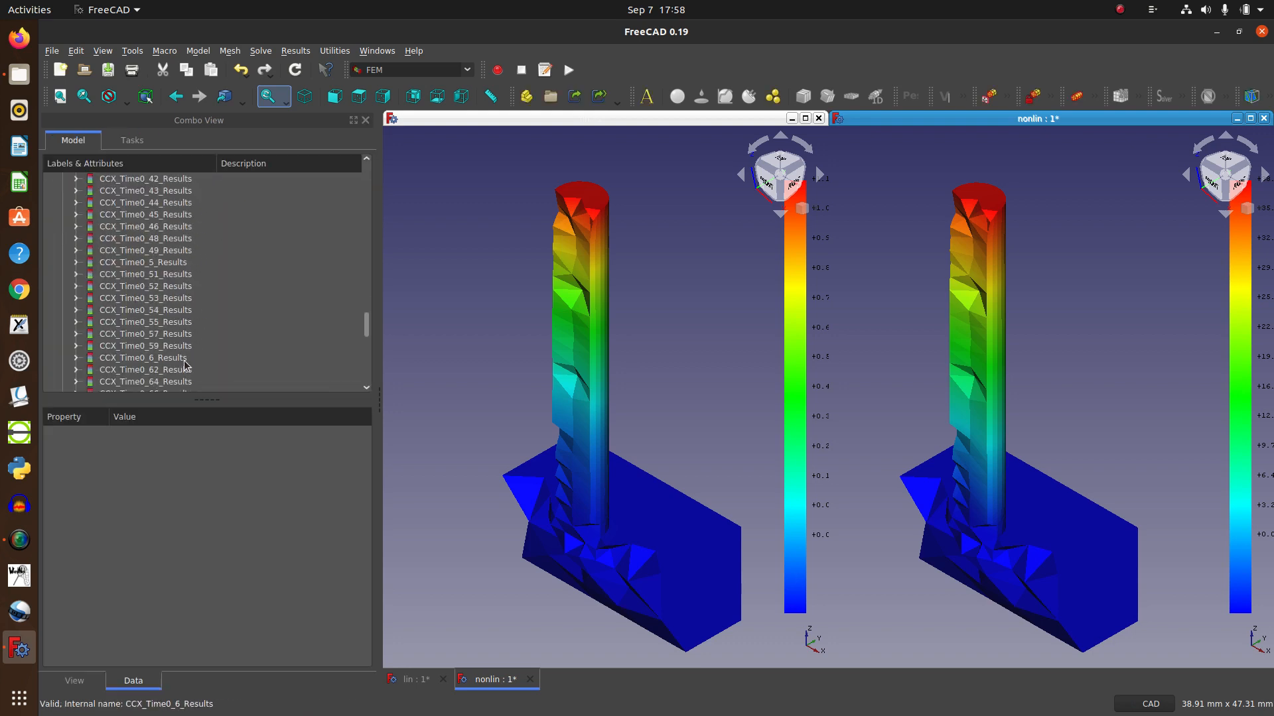
{"action": "scroll", "coordinate": [185, 364], "scroll_direction": "down", "scroll_amount": 6}
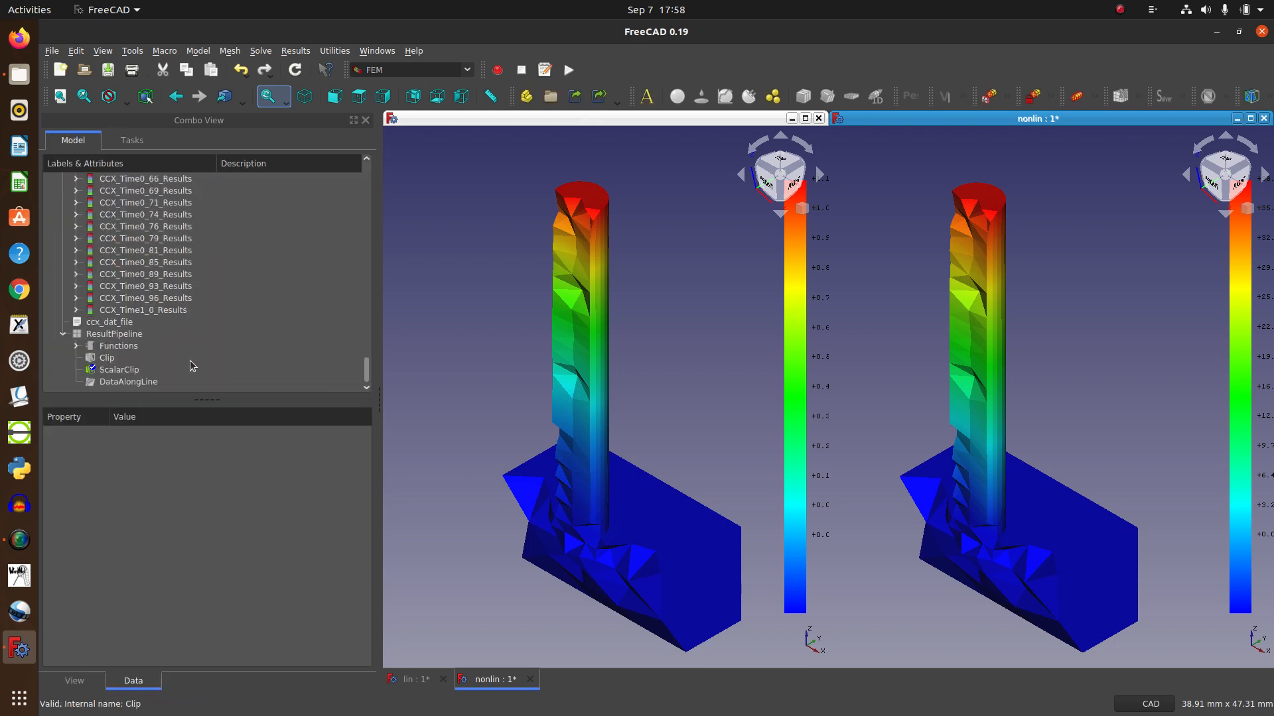
{"action": "left_click", "coordinate": [167, 312]}
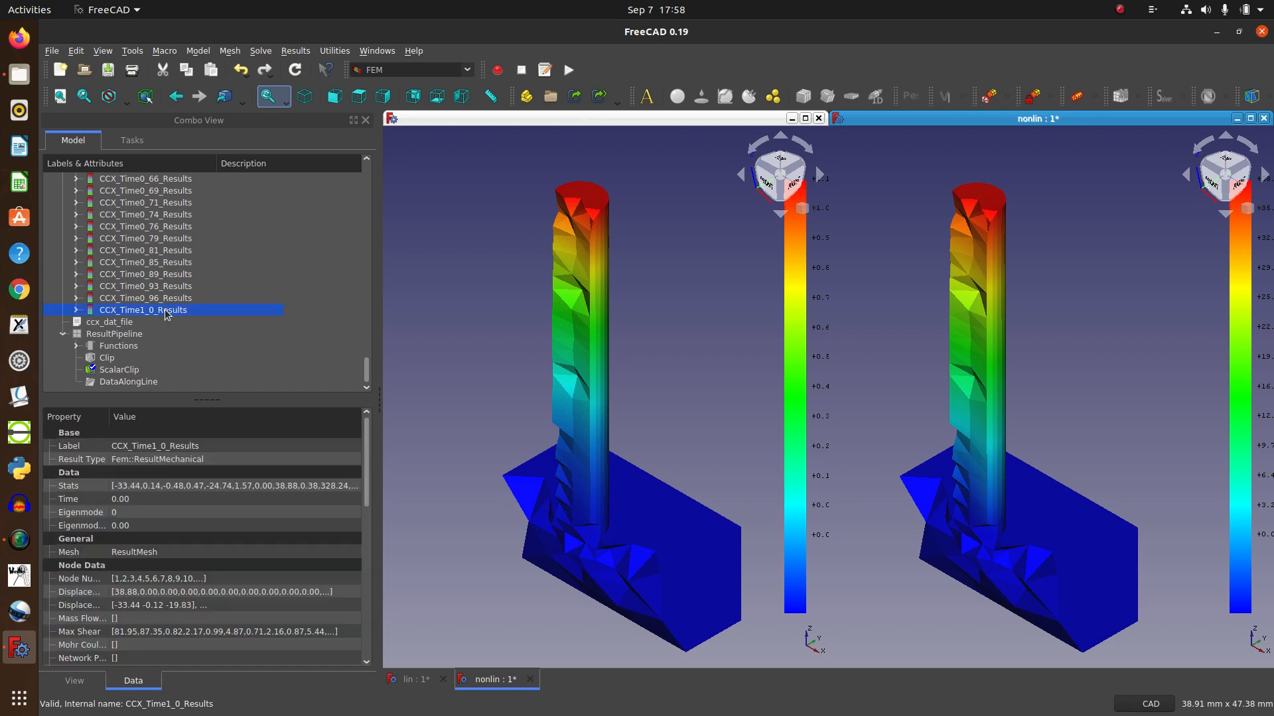
{"action": "double_click", "coordinate": [166, 312]}
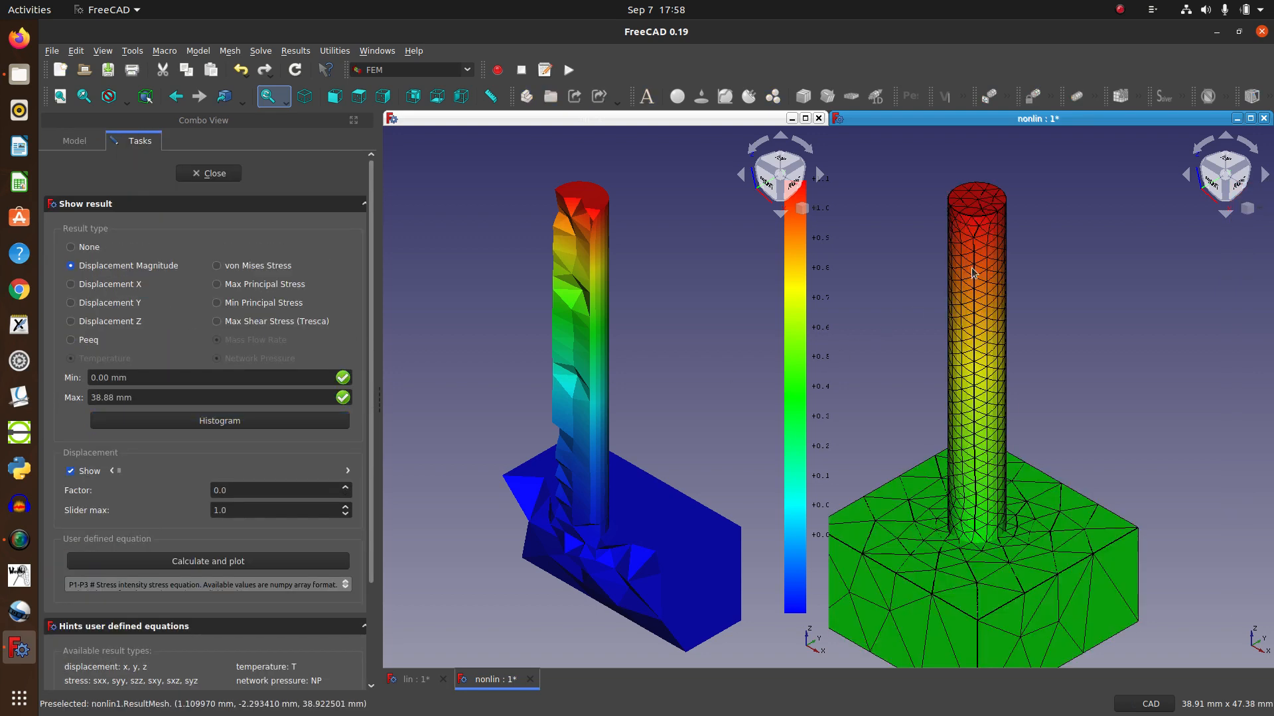
{"action": "scroll", "coordinate": [1052, 269], "scroll_direction": "down", "scroll_amount": 3}
{"action": "scroll", "coordinate": [1007, 254], "scroll_direction": "up", "scroll_amount": 3}
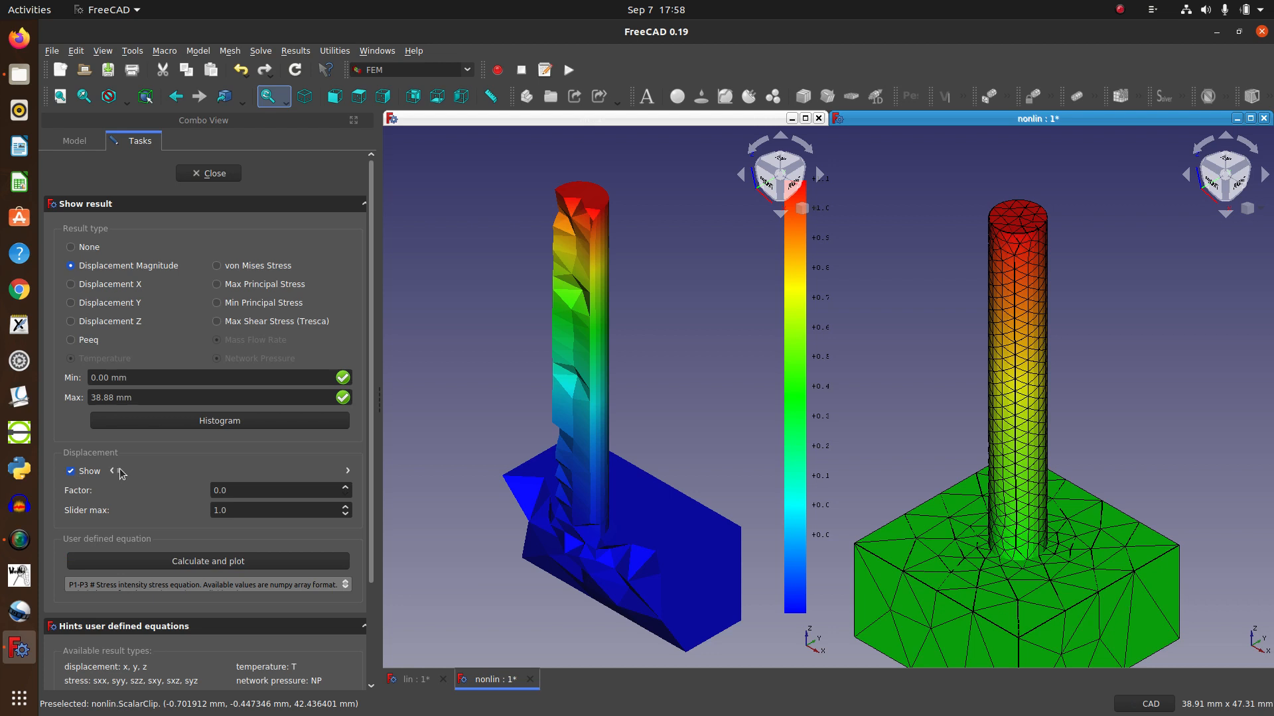
{"action": "left_click_drag", "start_coordinate": [122, 473], "coordinate": [79, 482]}
{"action": "left_click", "coordinate": [471, 443]}
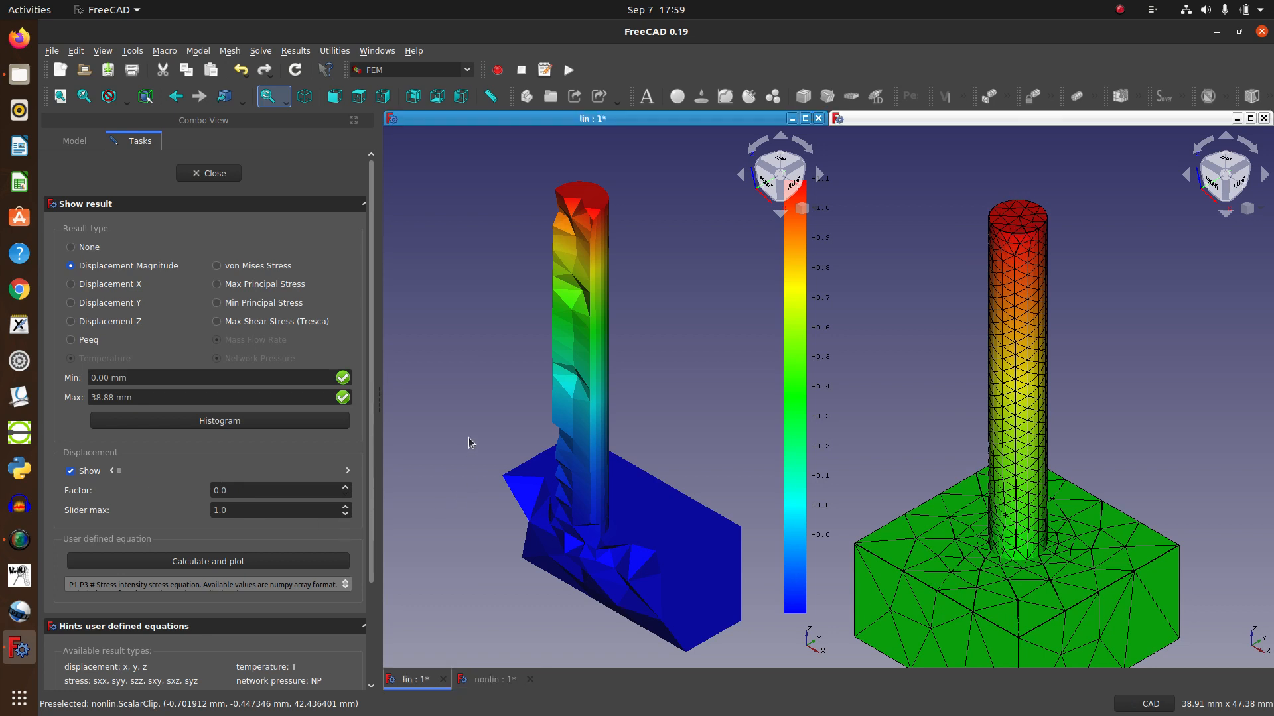
{"action": "left_click", "coordinate": [208, 173]}
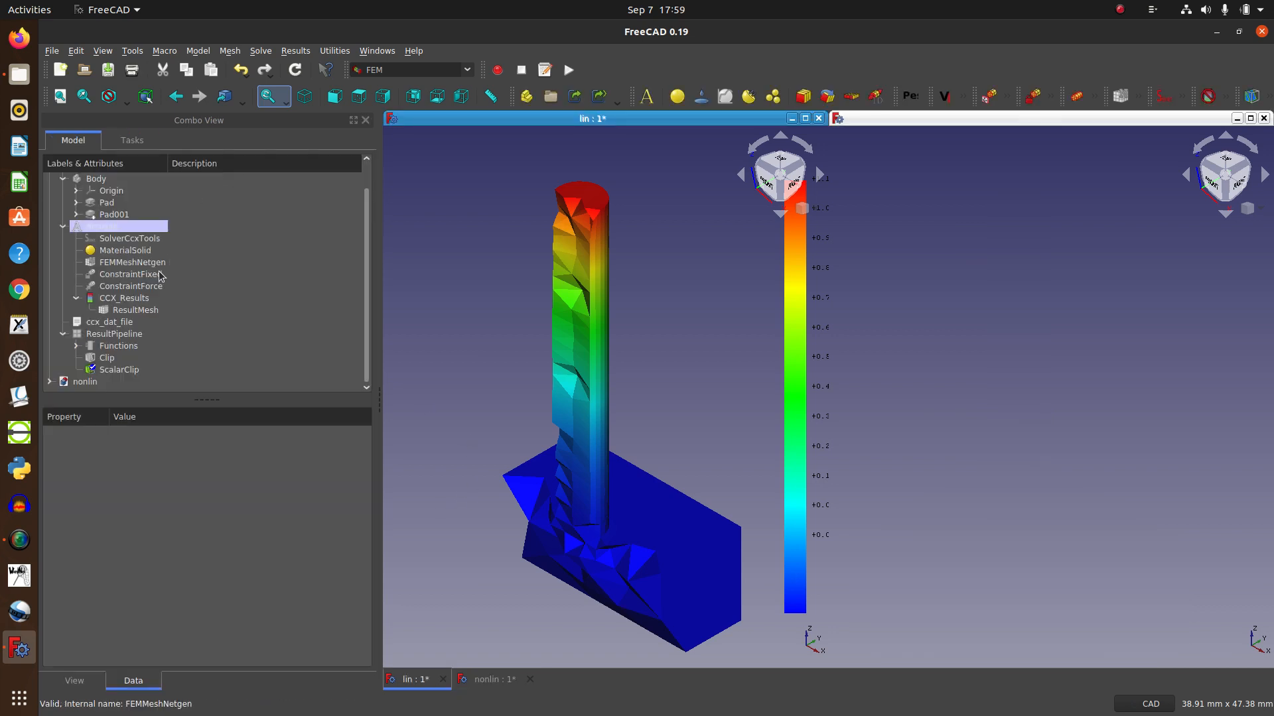
- Examine the lin document's CCX_Results for displacement magnitude and von Mises stress, and close the result display
{"action": "double_click", "coordinate": [124, 298]}
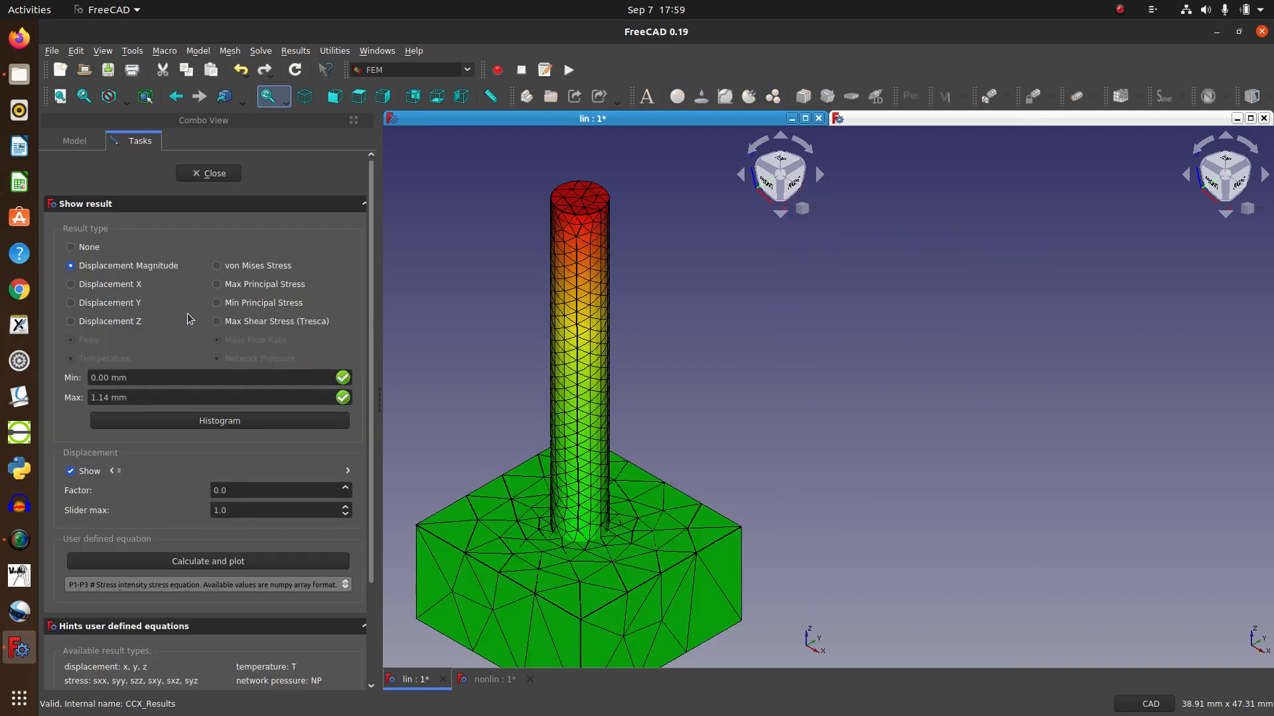
{"action": "scroll", "coordinate": [700, 379], "scroll_direction": "down", "scroll_amount": 1}
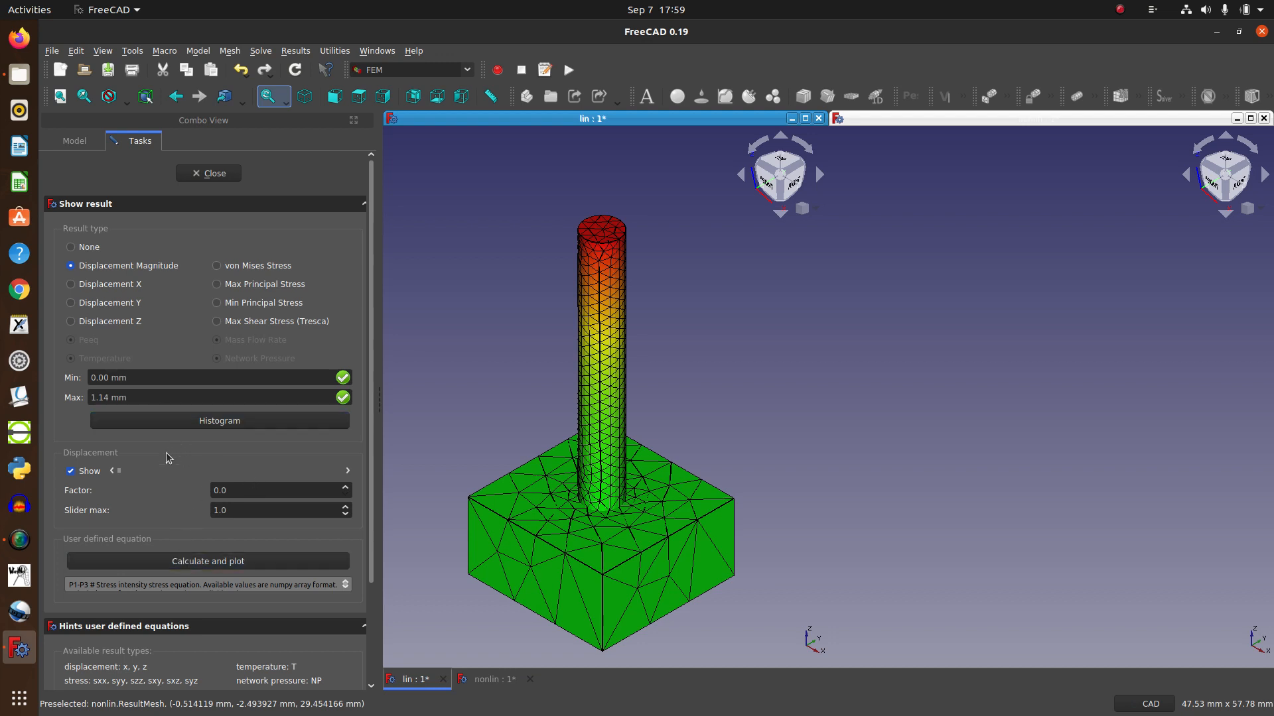
{"action": "mouse_move", "coordinate": [120, 472]}
{"action": "left_mouse_down"}
{"action": "mouse_move", "coordinate": [338, 477]}
{"action": "mouse_move", "coordinate": [114, 479]}
{"action": "left_mouse_up"}
{"action": "left_click", "coordinate": [233, 269]}
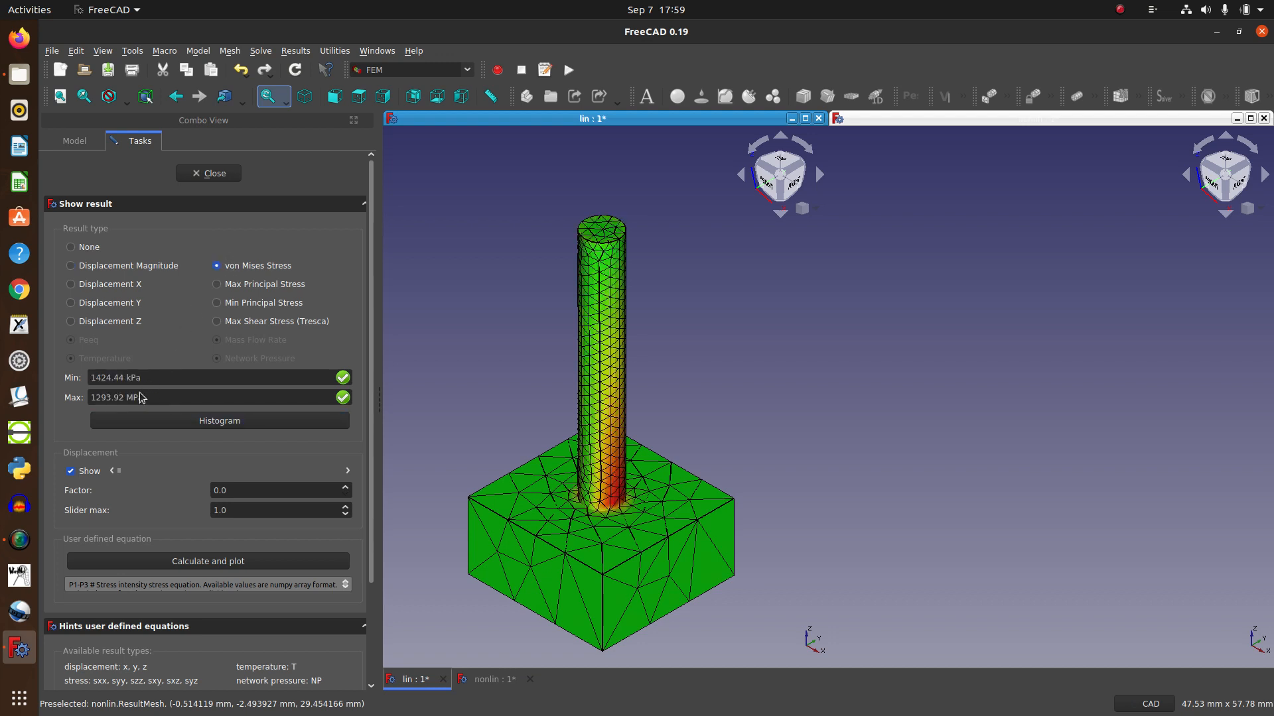
{"action": "left_click", "coordinate": [214, 175]}
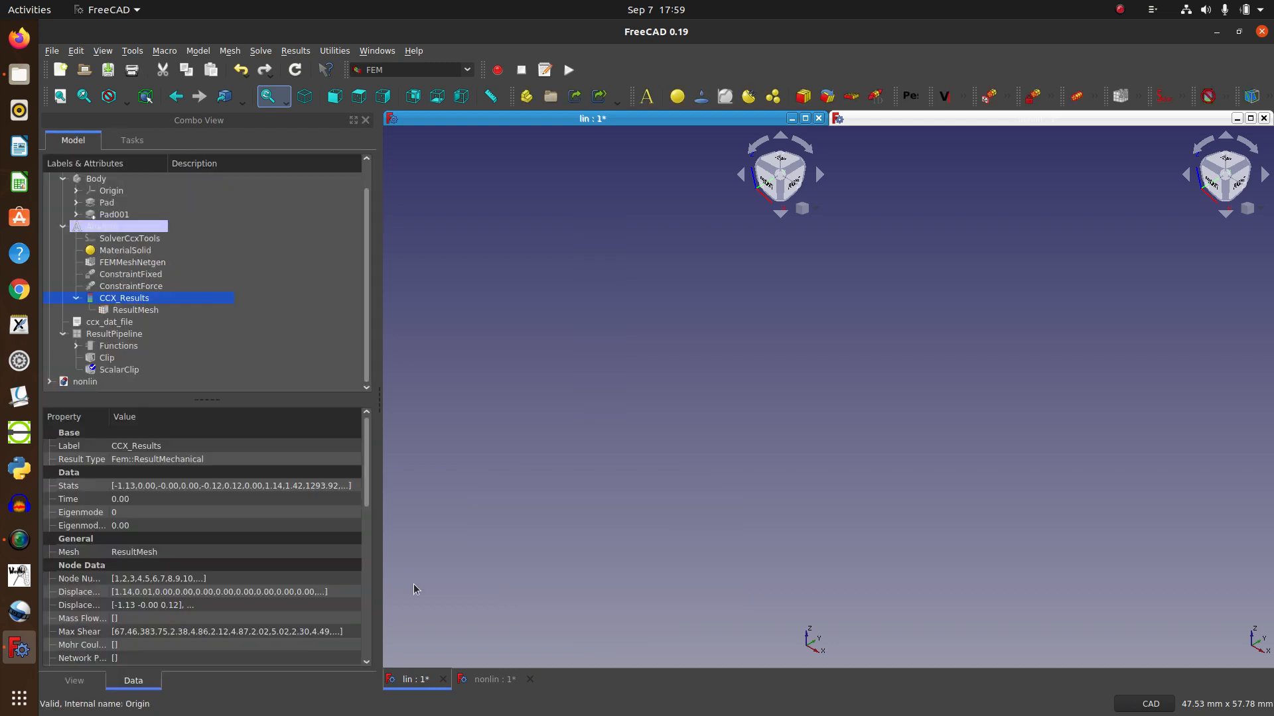
- Close the nonlin and lin documents without saving their changes
{"action": "left_click", "coordinate": [530, 679]}
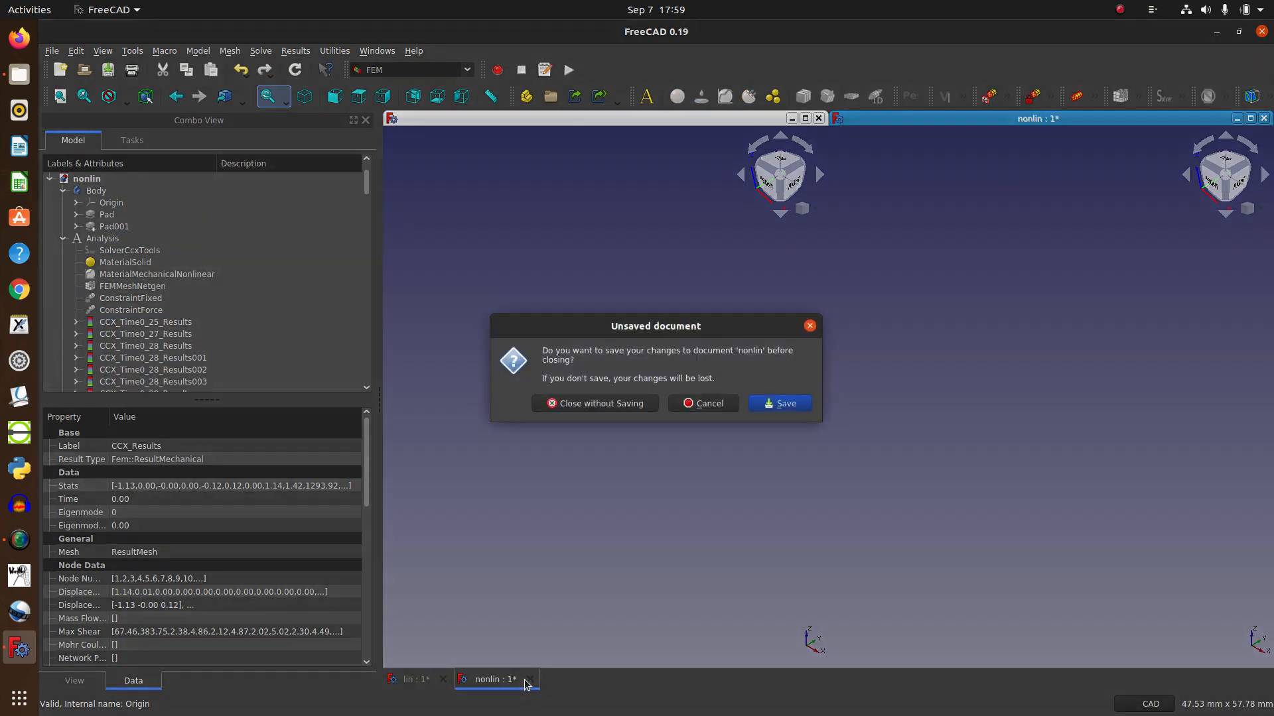
{"action": "left_click", "coordinate": [634, 404]}
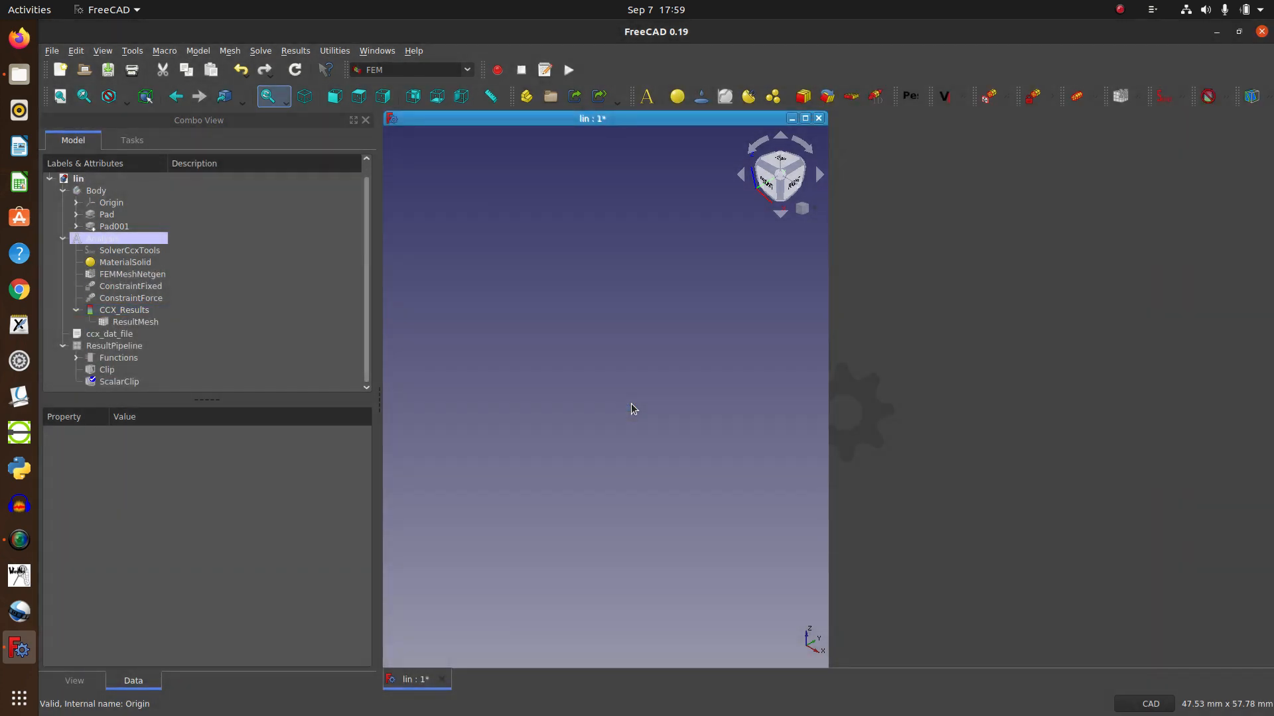
{"action": "left_click", "coordinate": [805, 117]}
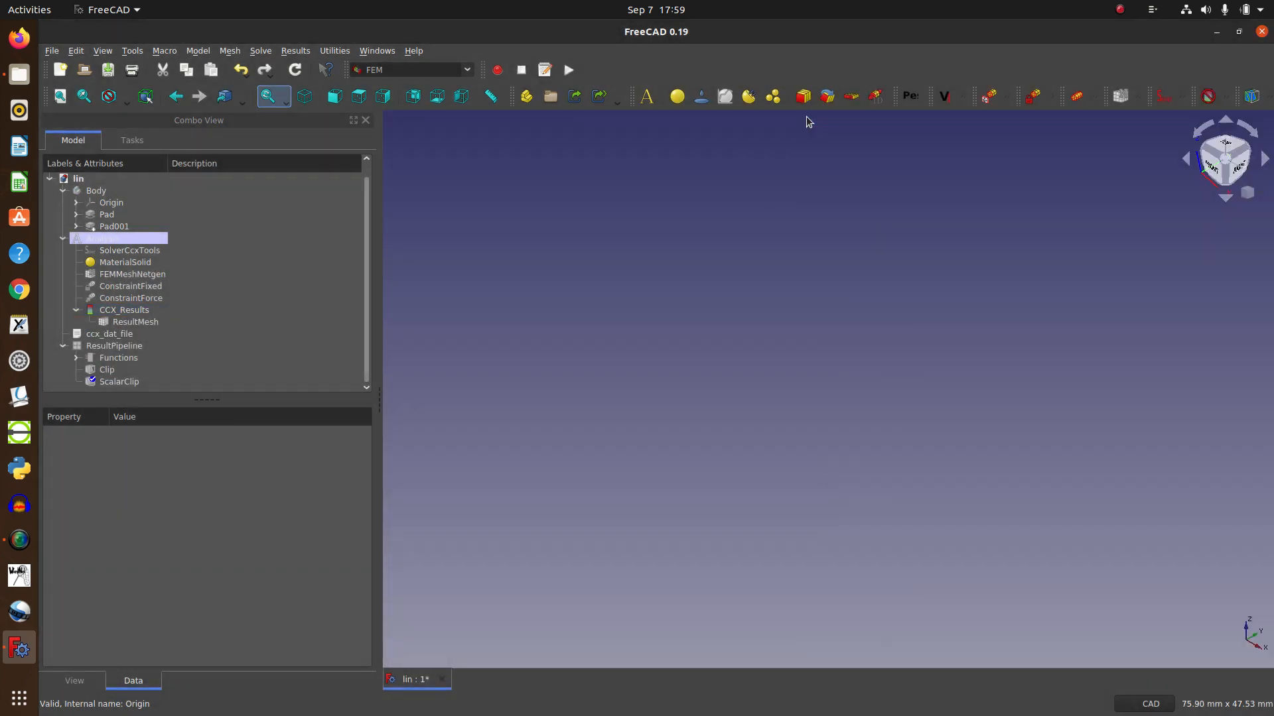
{"action": "left_click", "coordinate": [442, 680]}
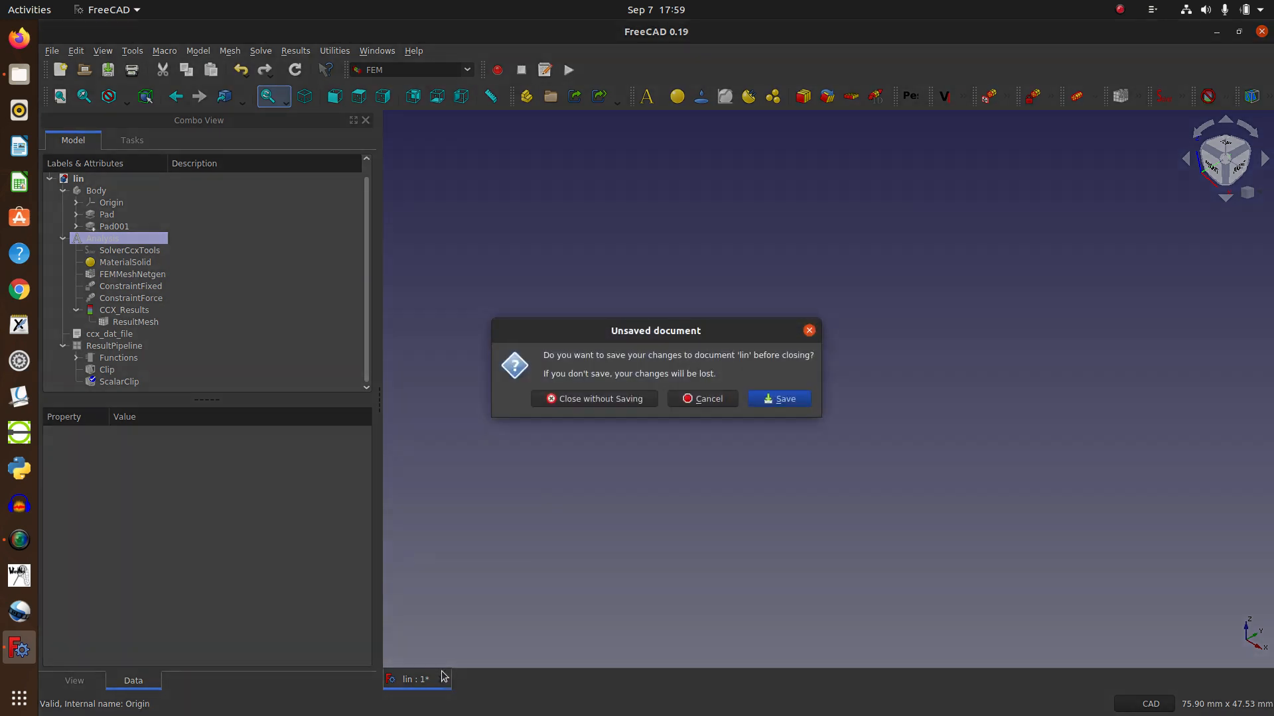
{"action": "left_click", "coordinate": [621, 401]}
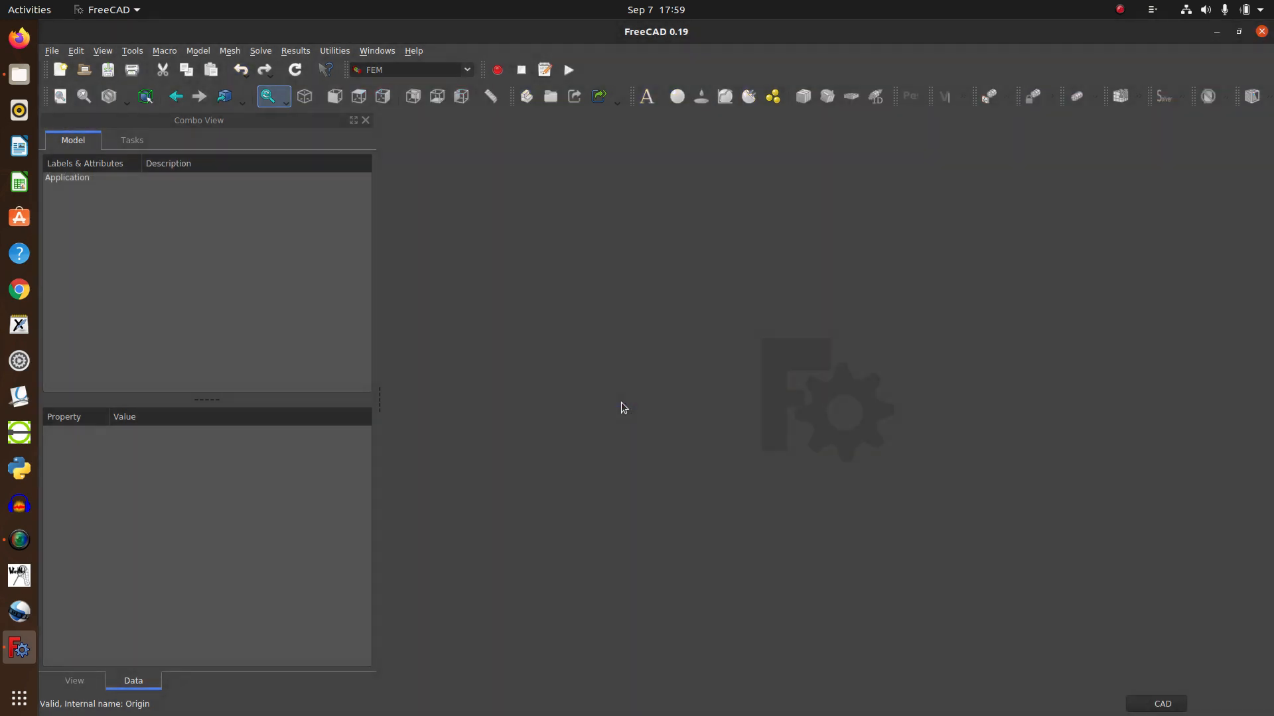
- Open the nonlin.FCStd document from the freecad folder
{"action": "left_click", "coordinate": [52, 53]}
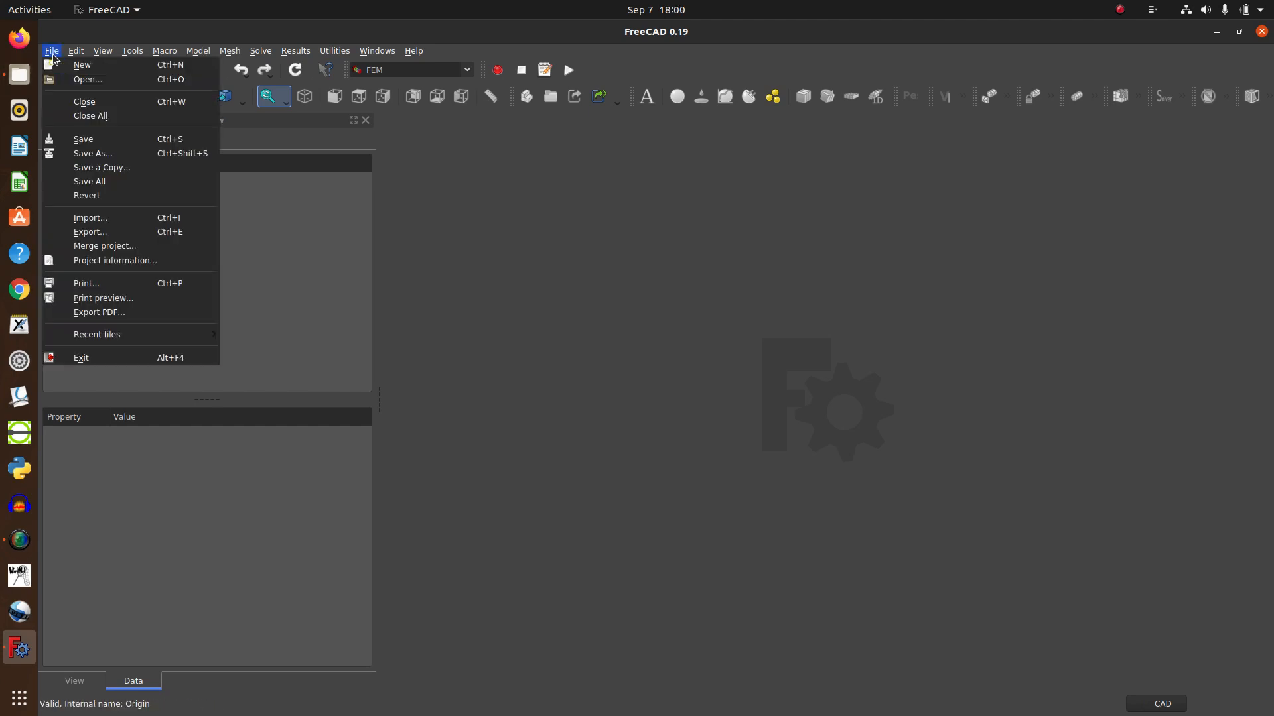
{"action": "left_click", "coordinate": [74, 80]}
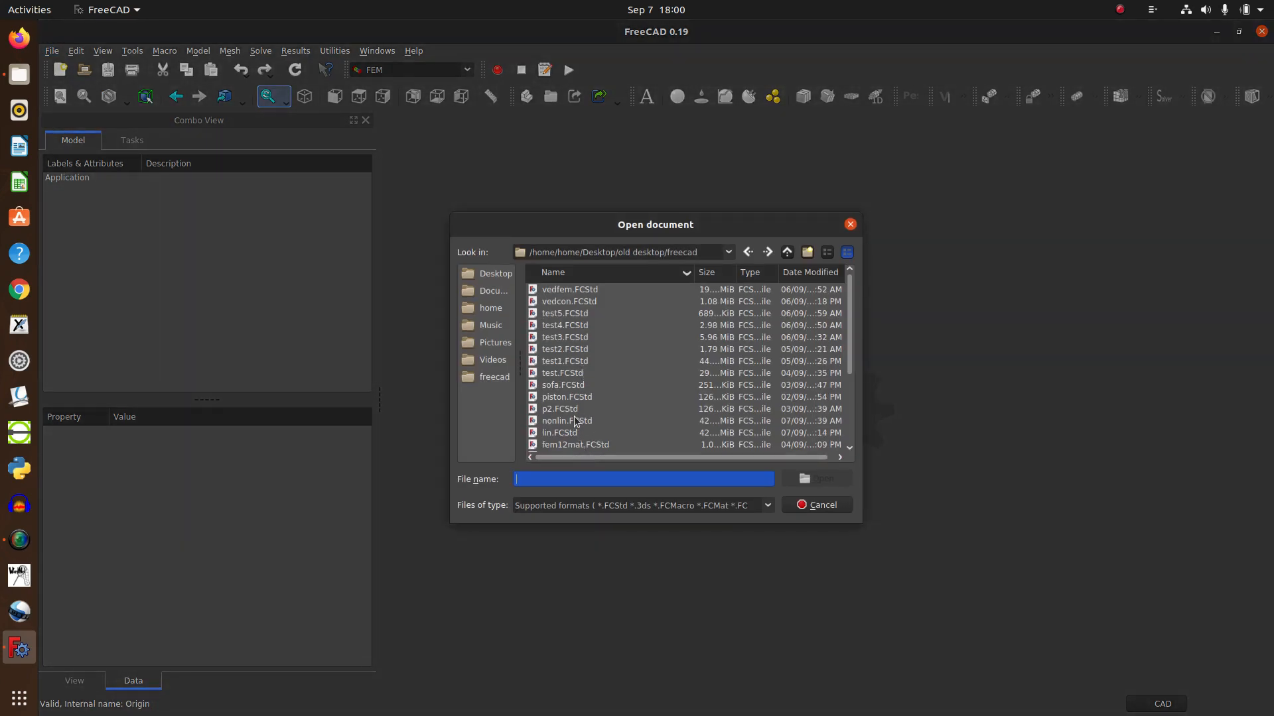
{"action": "double_click", "coordinate": [567, 421]}
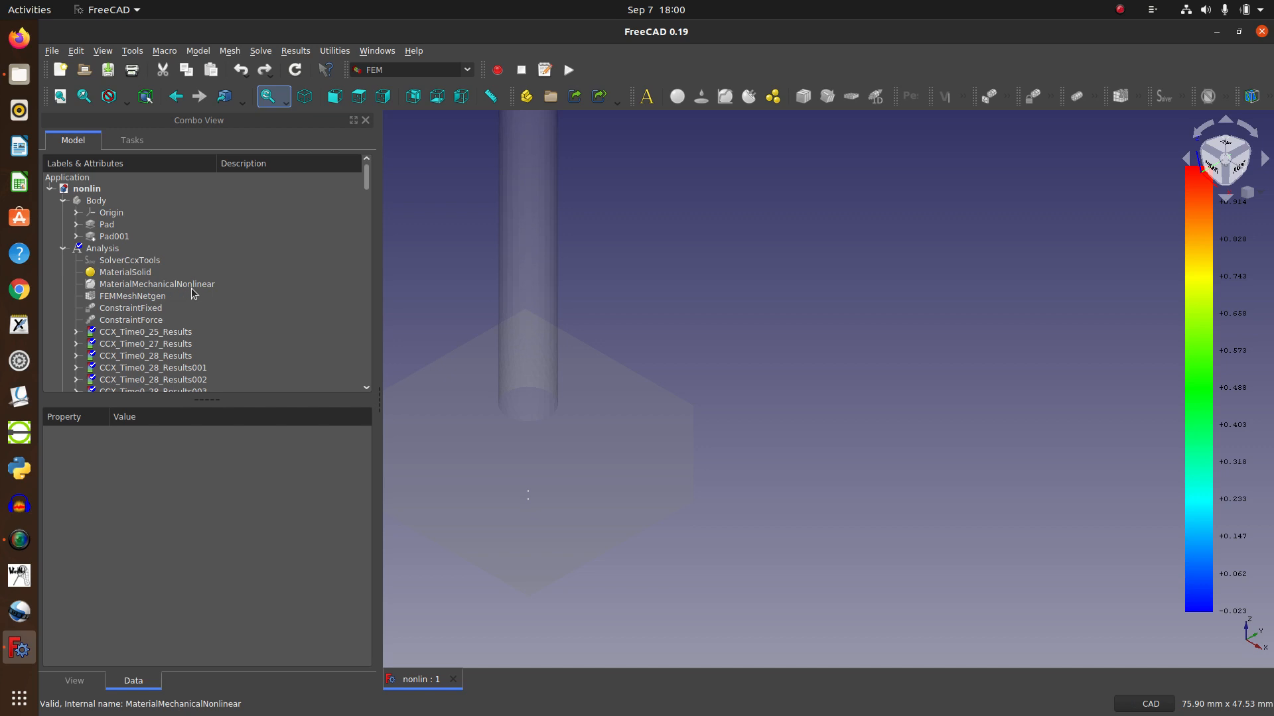
- Review the properties of MaterialMechanicalNonlinear and MaterialSolid in the analysis, and toggle the nonlinear material's visibility
{"action": "left_click", "coordinate": [191, 287]}
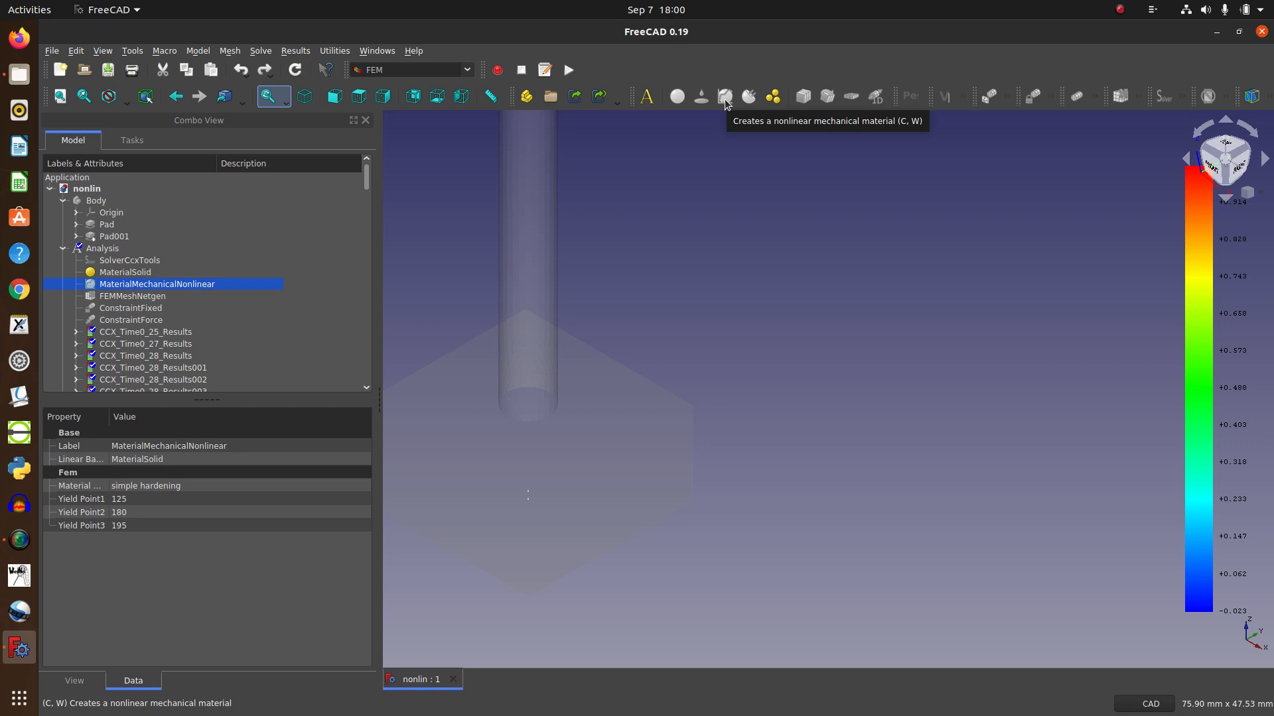
{"action": "left_click", "coordinate": [124, 275]}
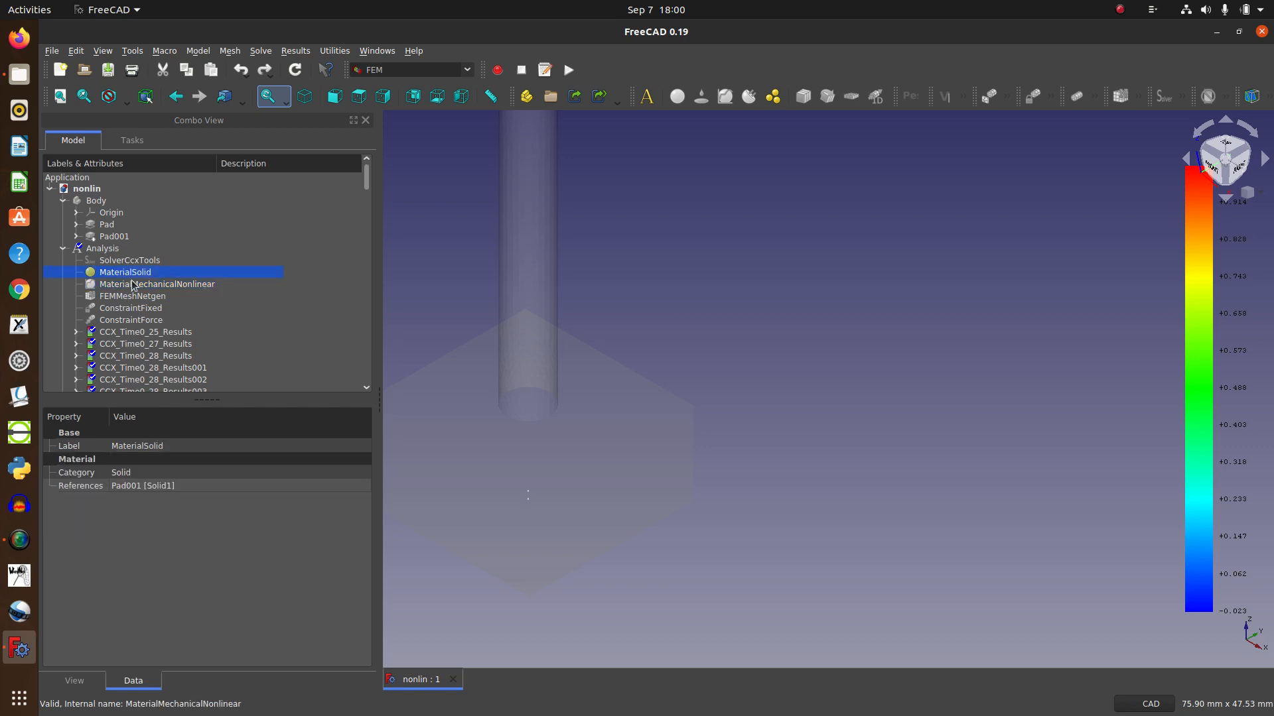
{"action": "left_click", "coordinate": [136, 287]}
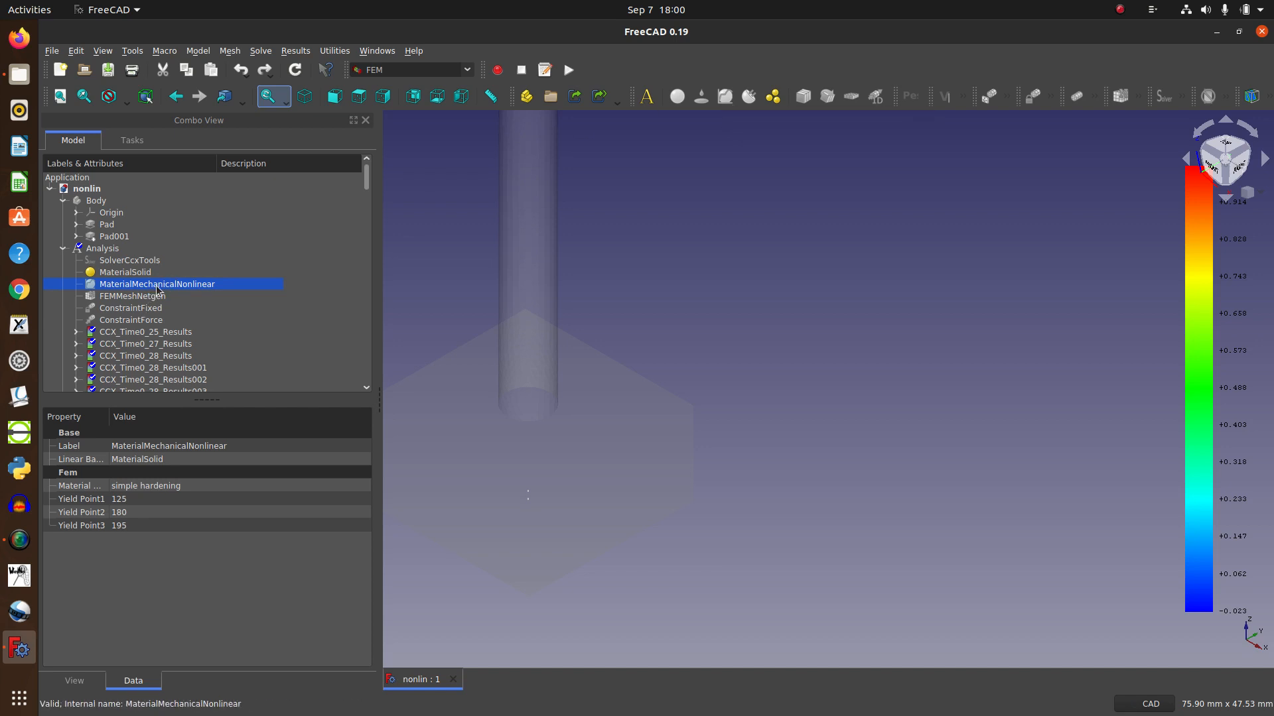
{"action": "right_click", "coordinate": [159, 287]}
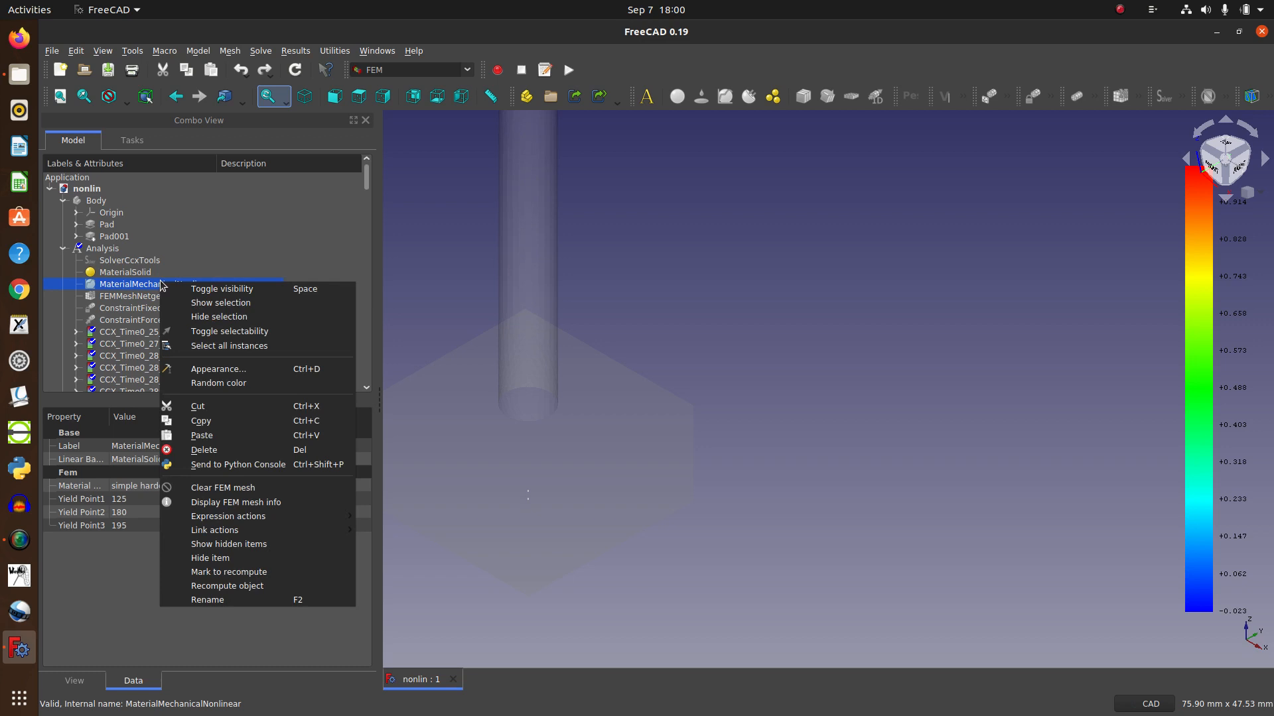
{"action": "left_click", "coordinate": [237, 290]}
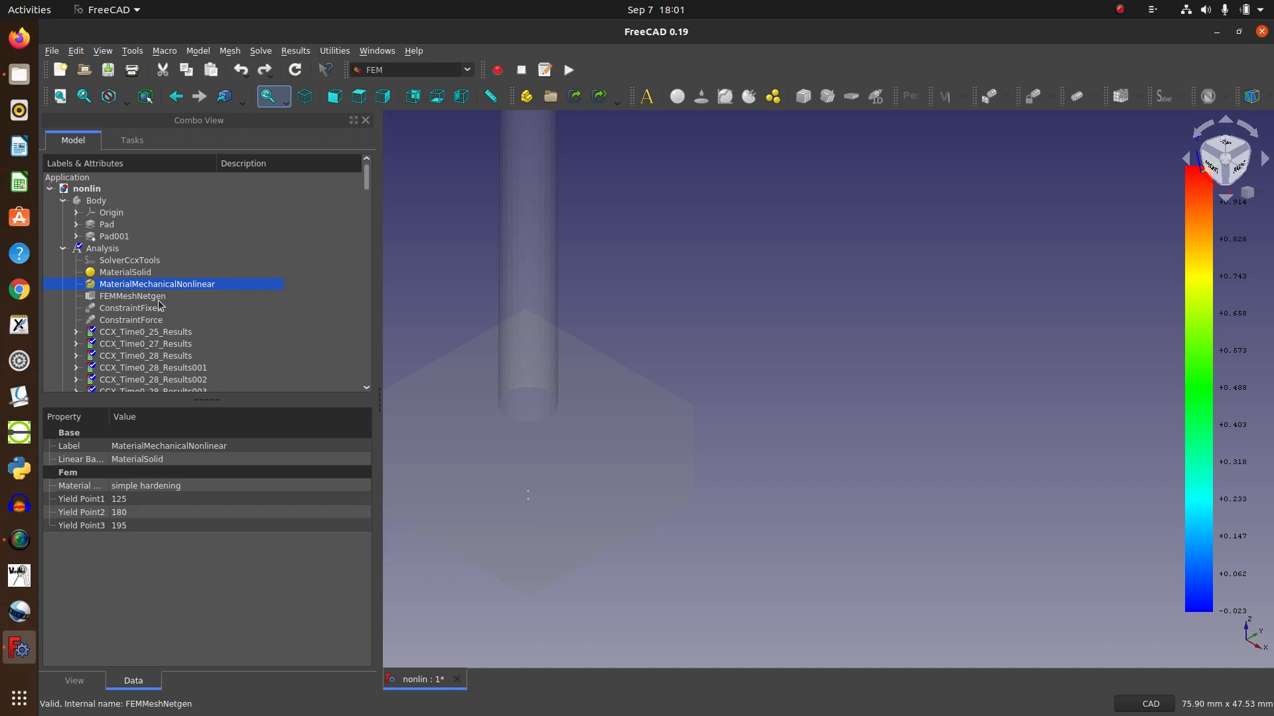
- Review the SolverCcxTools properties, widening the property names and checking the Material Nonlinearity and Geometrical Nonlinearity settings
{"action": "left_click", "coordinate": [141, 262]}
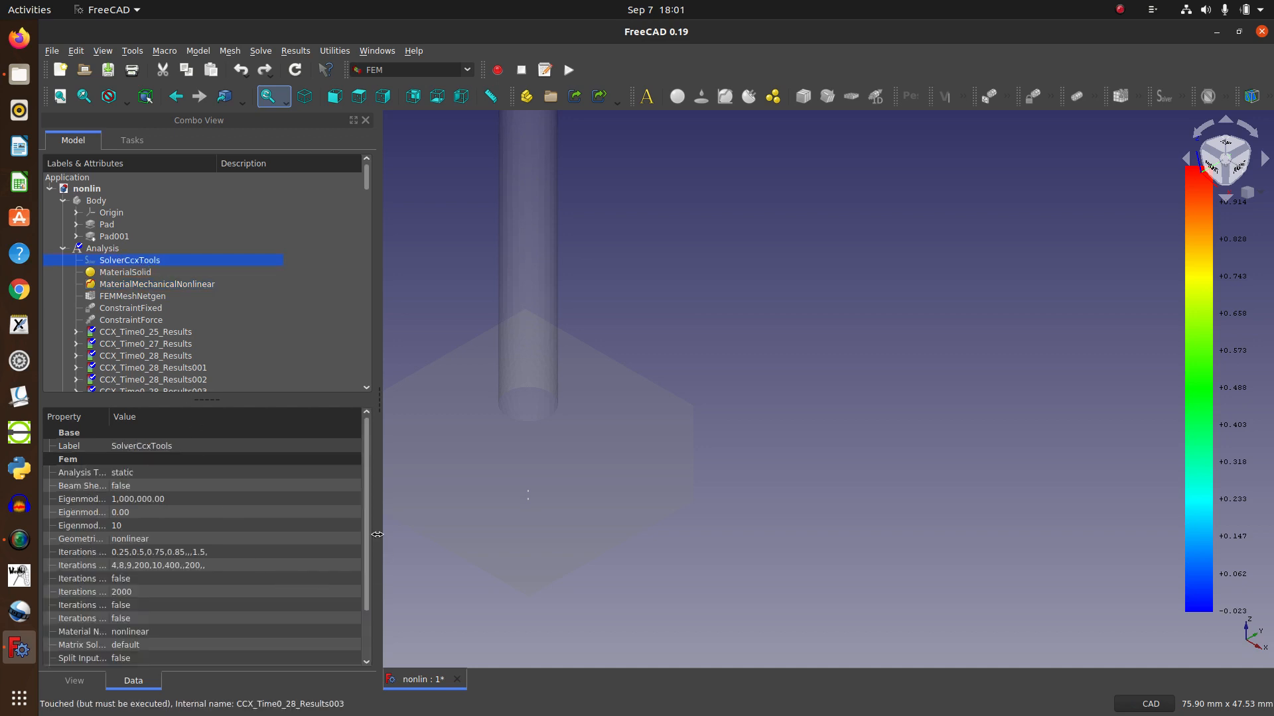
{"action": "left_click_drag", "start_coordinate": [367, 526], "coordinate": [368, 603]}
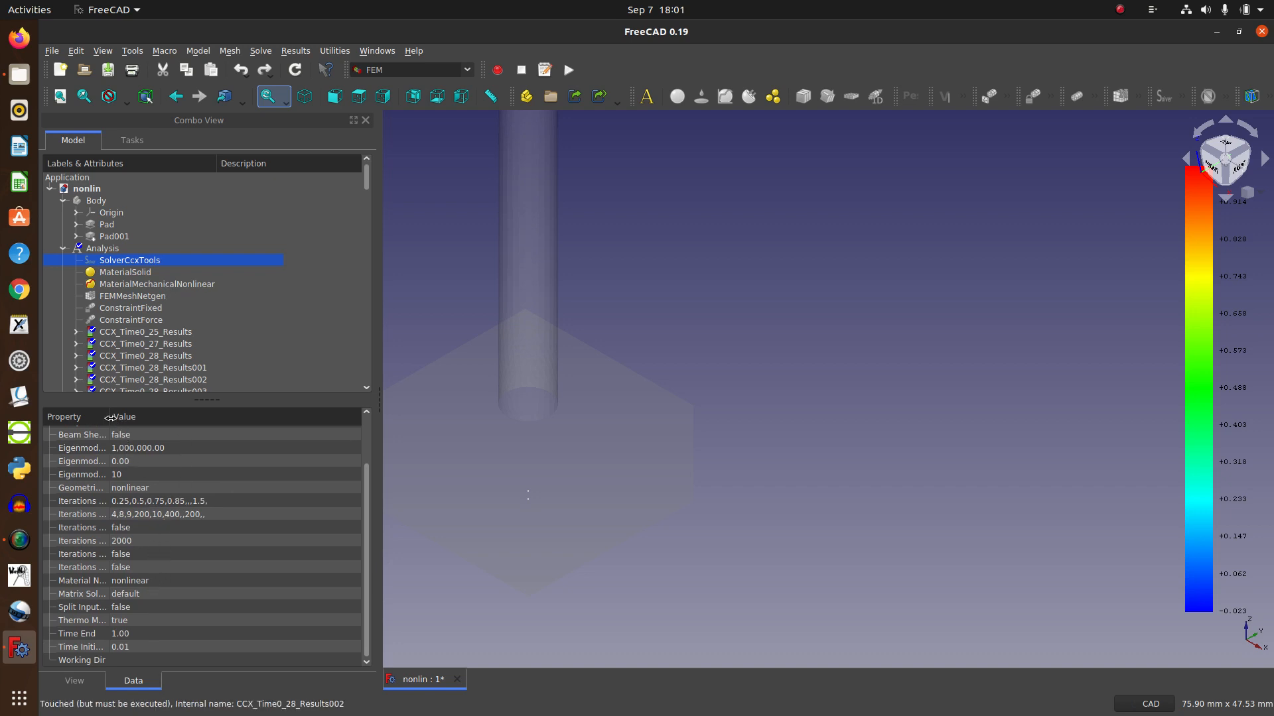
{"action": "left_click_drag", "start_coordinate": [110, 417], "coordinate": [202, 417]}
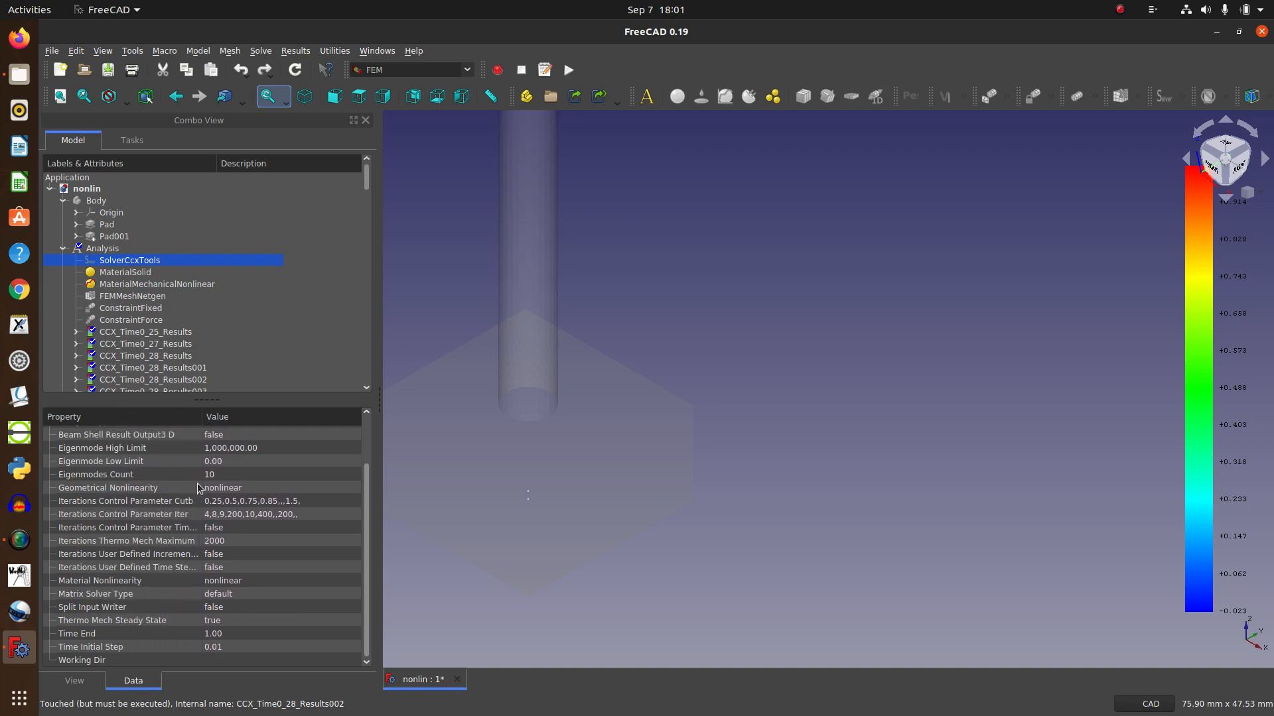
{"action": "left_click", "coordinate": [243, 582]}
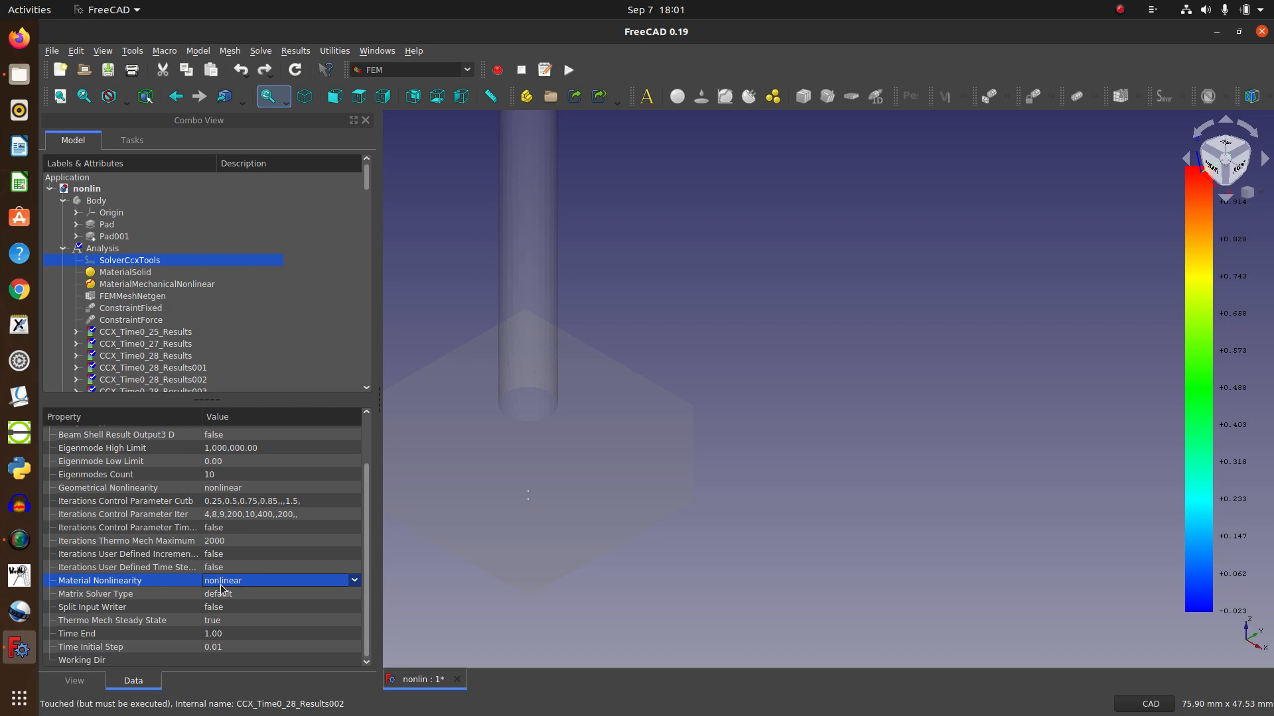
{"action": "scroll", "coordinate": [364, 568], "scroll_direction": "up", "scroll_amount": 1}
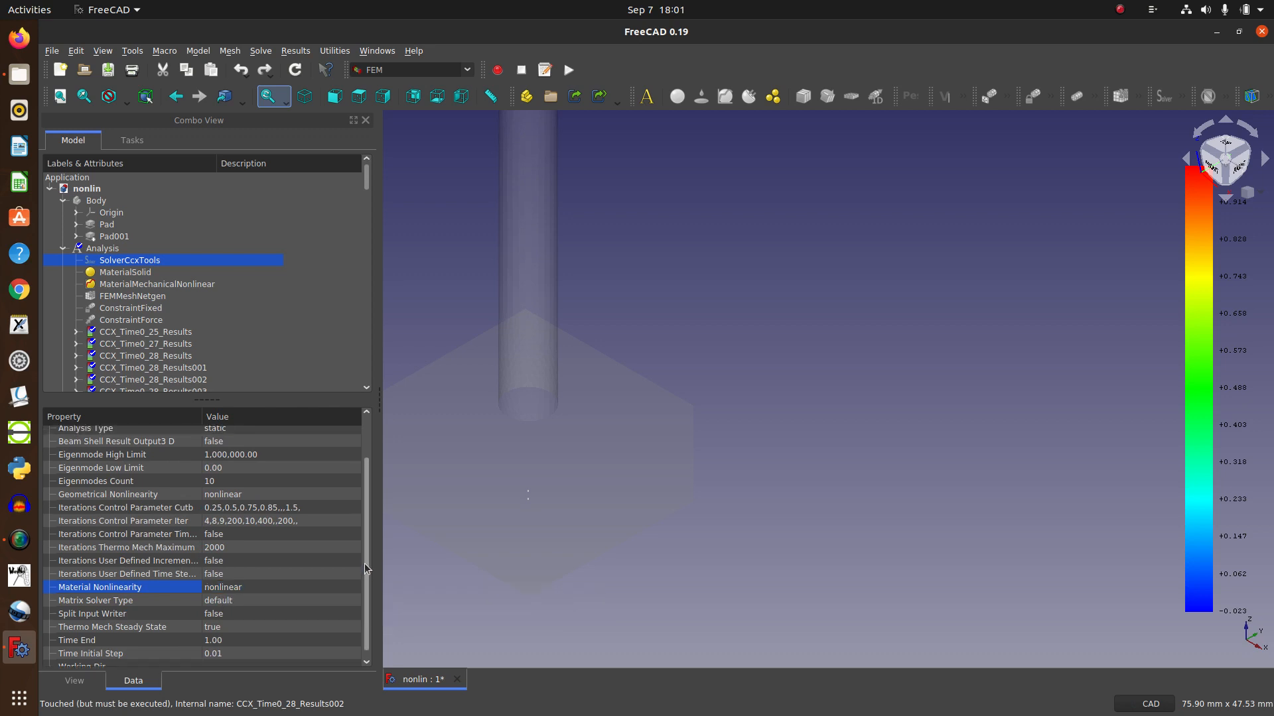
{"action": "left_click_drag", "start_coordinate": [364, 569], "coordinate": [368, 528]}
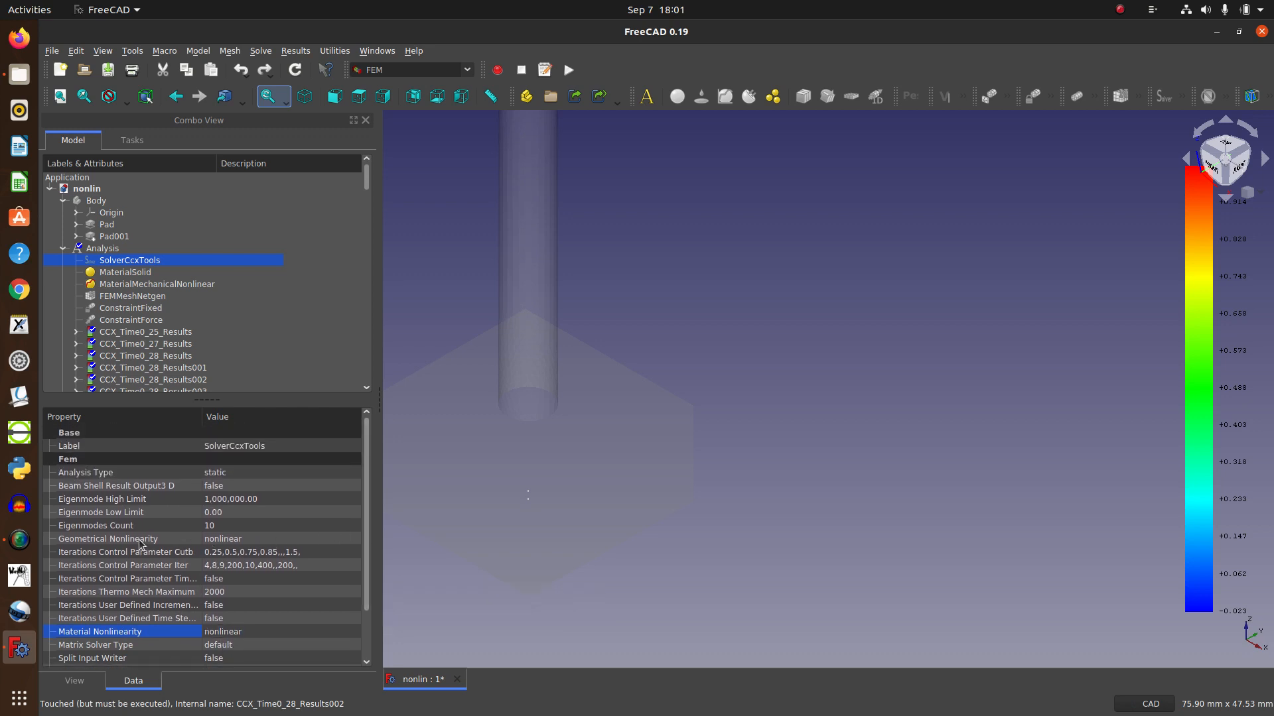
{"action": "left_click", "coordinate": [261, 543]}
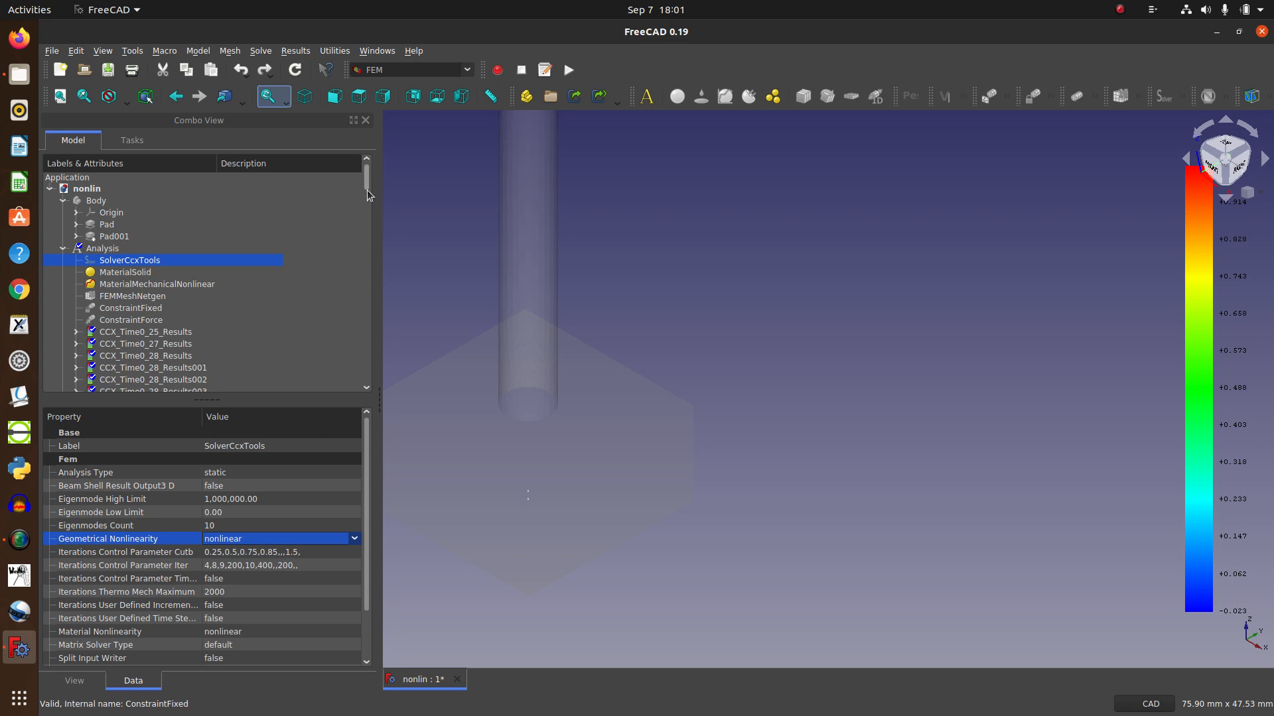
- Examine CCX_Time1_0_Results on the mesh for Peeq and displacement magnitude, and close the result display
{"action": "left_click_drag", "start_coordinate": [368, 194], "coordinate": [357, 390]}
{"action": "left_click", "coordinate": [158, 311]}
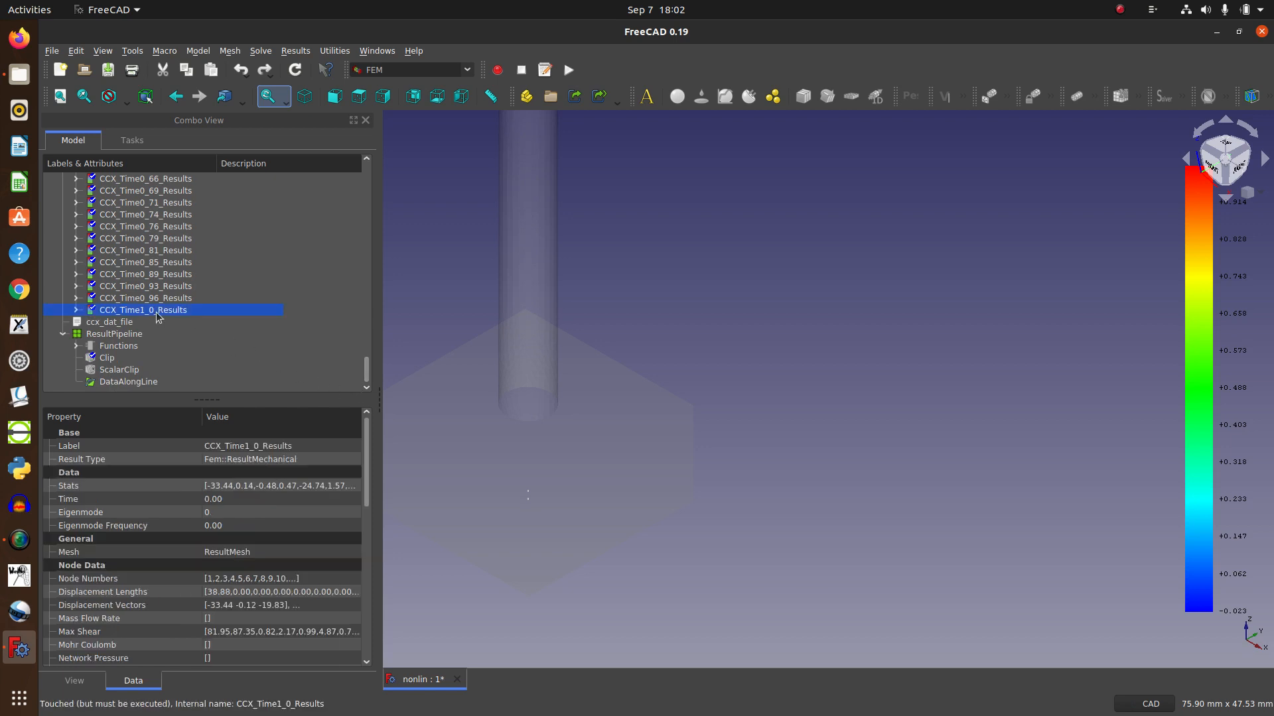
{"action": "double_click", "coordinate": [157, 311]}
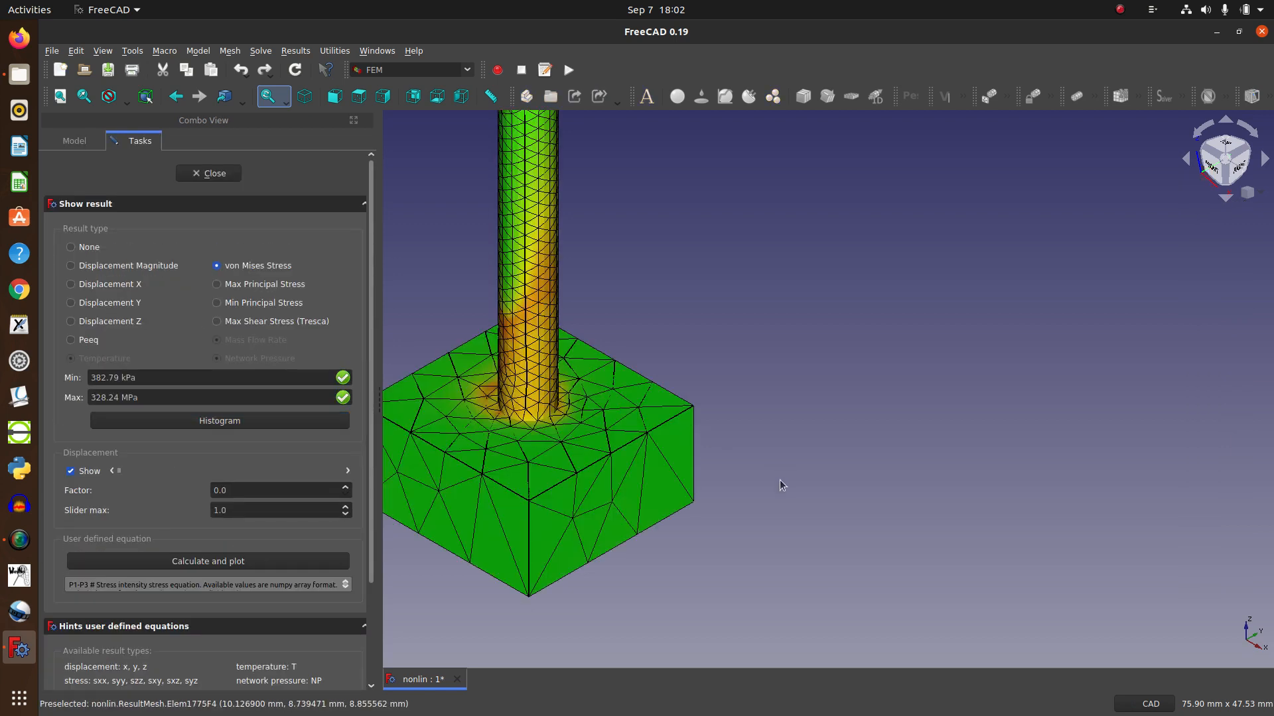
{"action": "scroll", "coordinate": [779, 479], "scroll_direction": "down", "scroll_amount": 3}
{"action": "scroll", "coordinate": [603, 349], "scroll_direction": "up", "scroll_amount": 2}
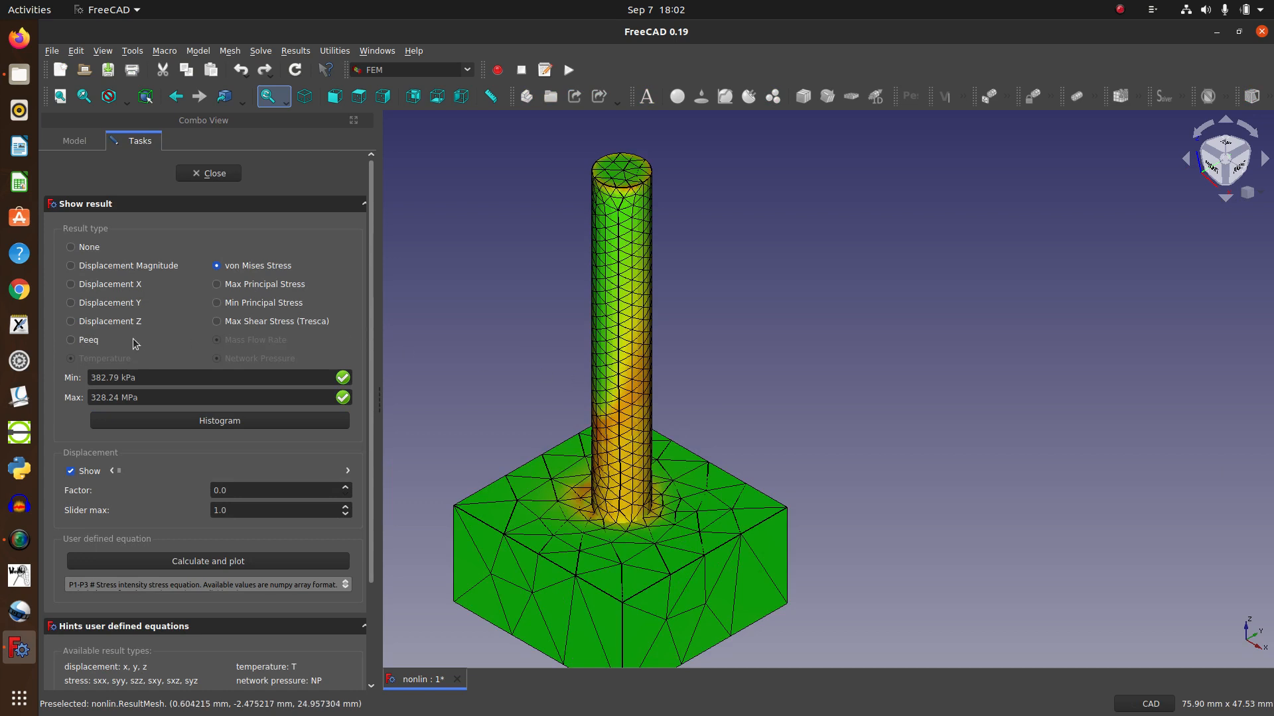
{"action": "left_click", "coordinate": [98, 341]}
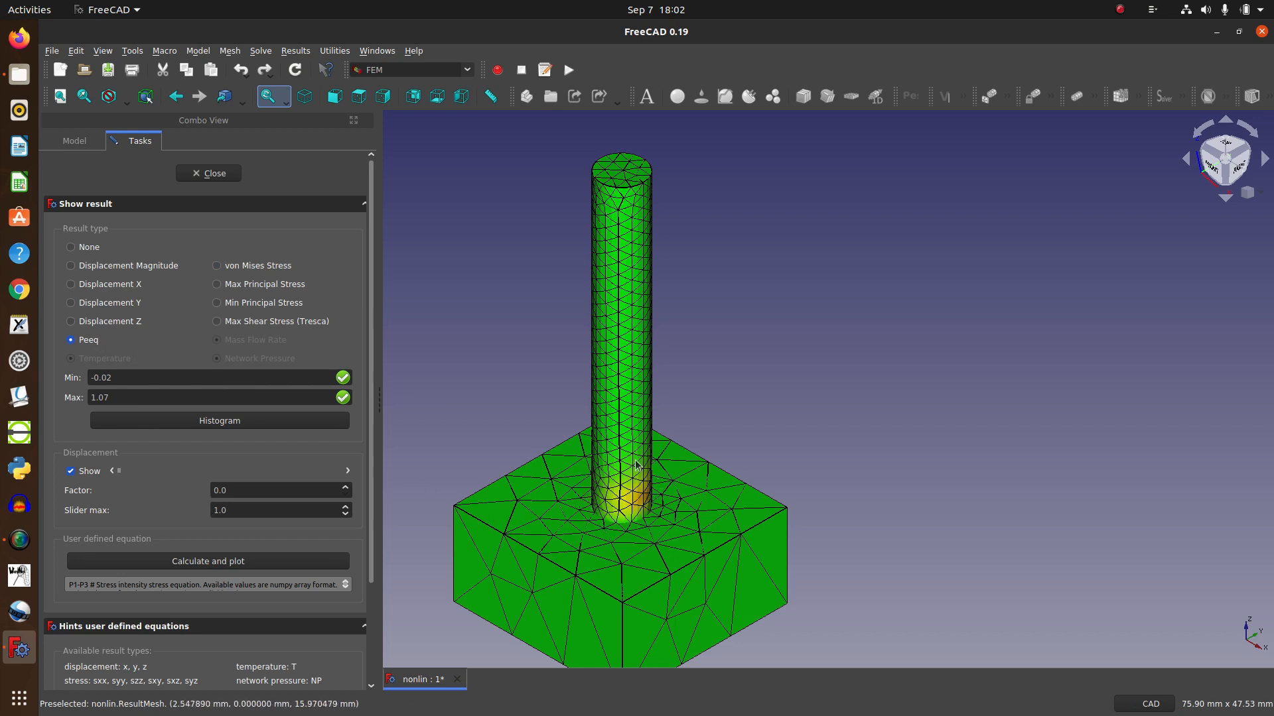
{"action": "scroll", "coordinate": [631, 491], "scroll_direction": "down", "scroll_amount": 2}
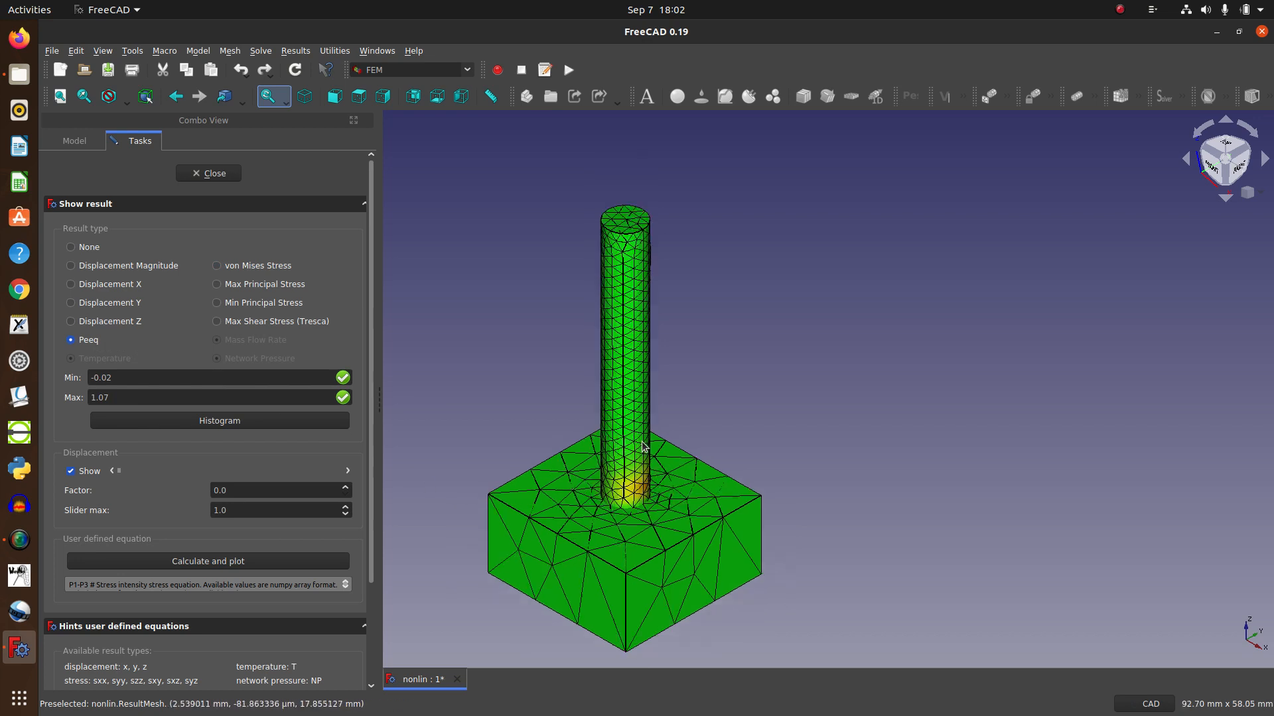
{"action": "scroll", "coordinate": [639, 489], "scroll_direction": "up", "scroll_amount": 3}
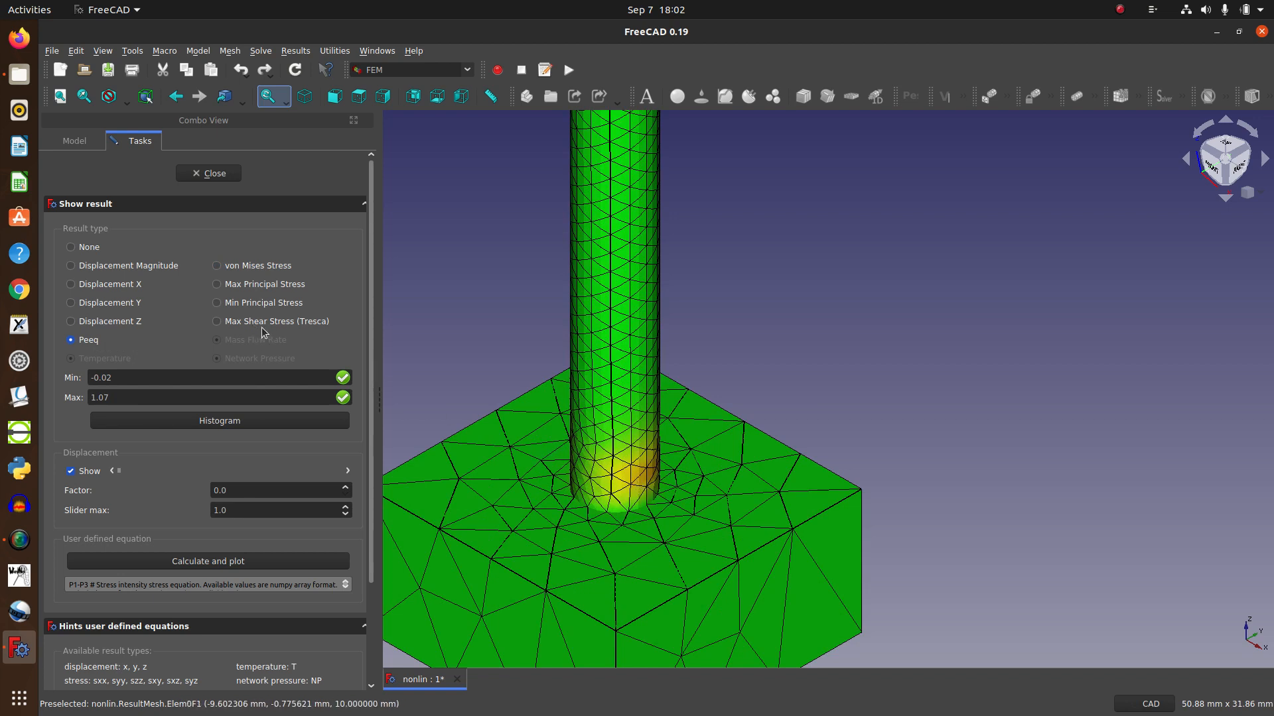
{"action": "left_click", "coordinate": [109, 269]}
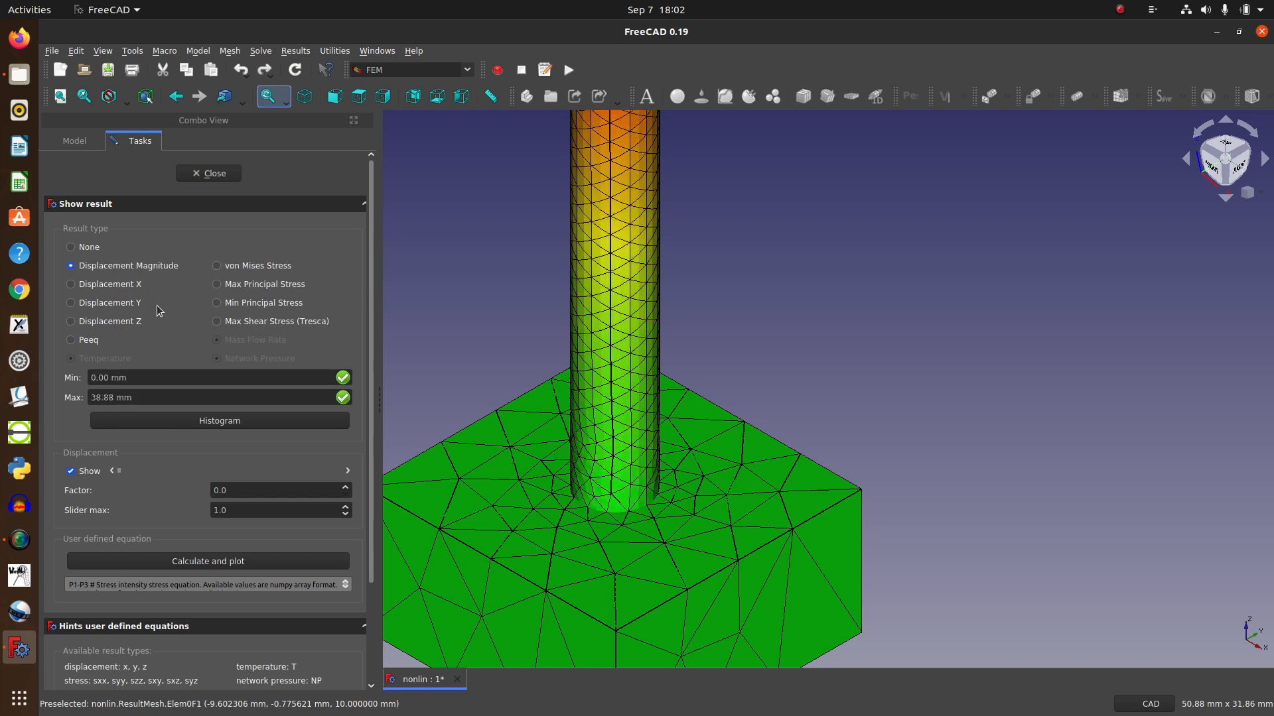
{"action": "left_click", "coordinate": [205, 174]}
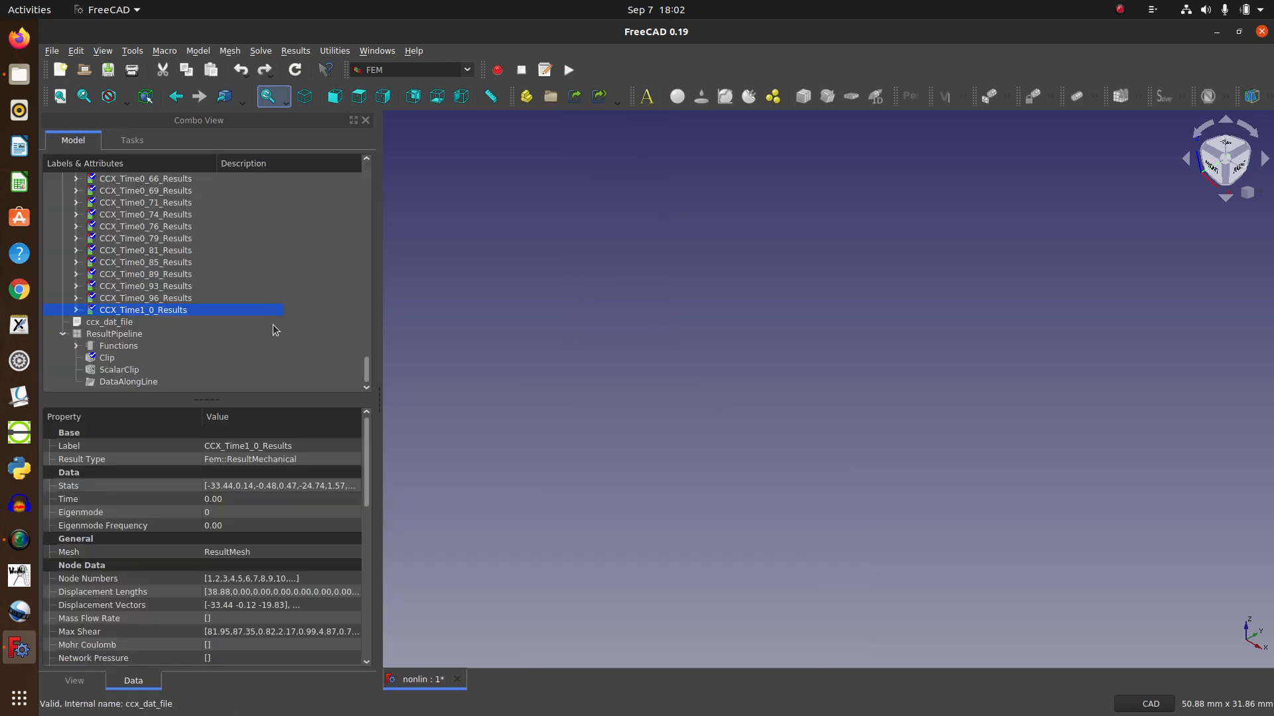
- Check the ScalarClip and Clip filters in the ResultPipeline, and make the Clip filter visible
{"action": "left_click", "coordinate": [117, 369]}
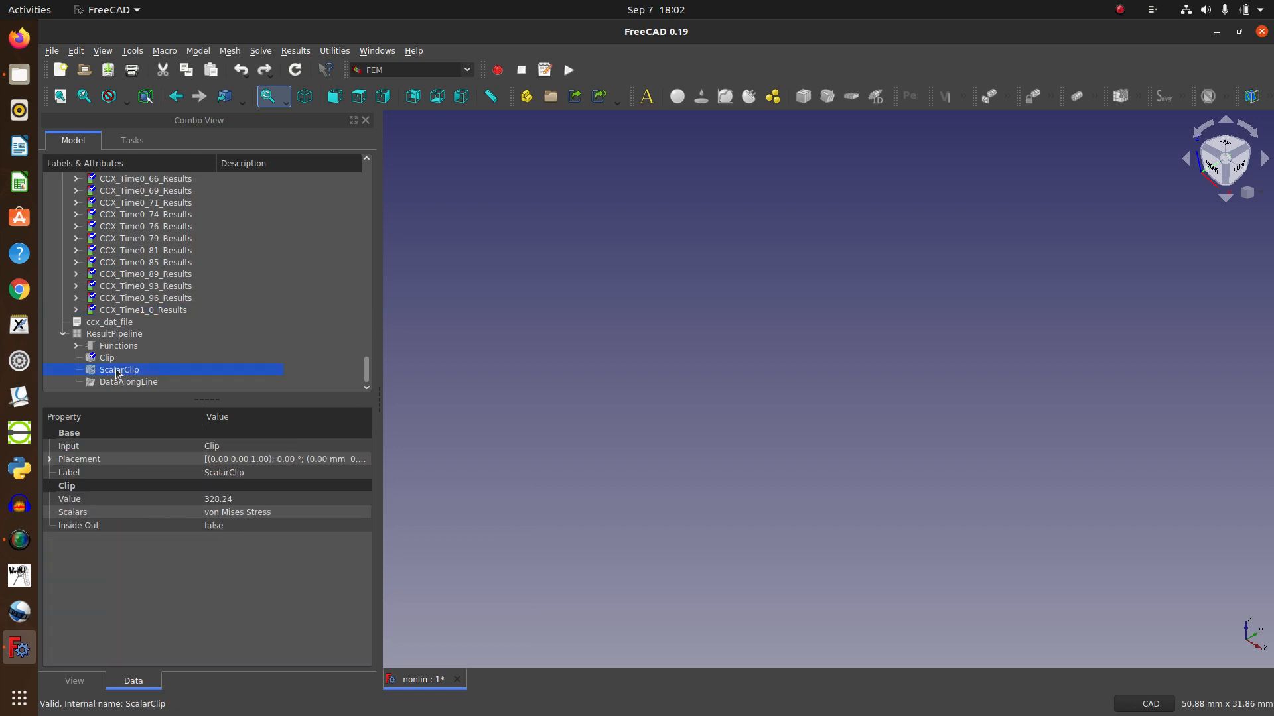
{"action": "double_click", "coordinate": [107, 358]}
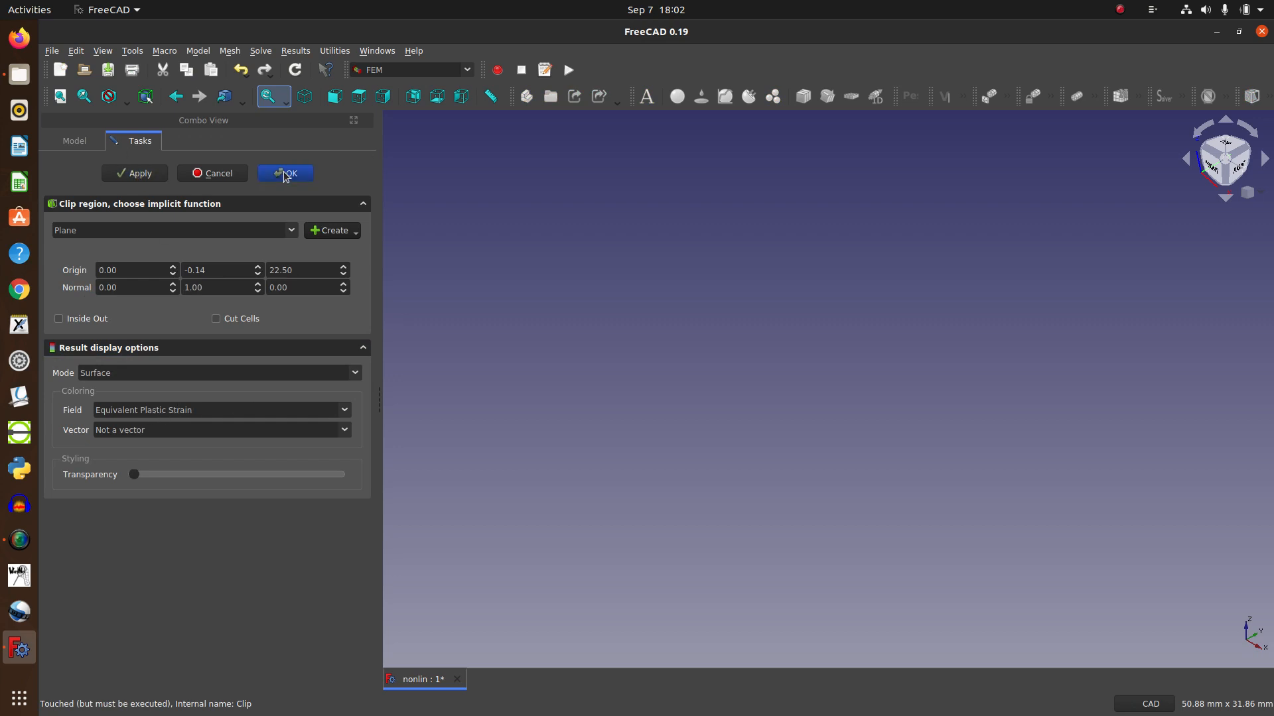
{"action": "left_click", "coordinate": [214, 173]}
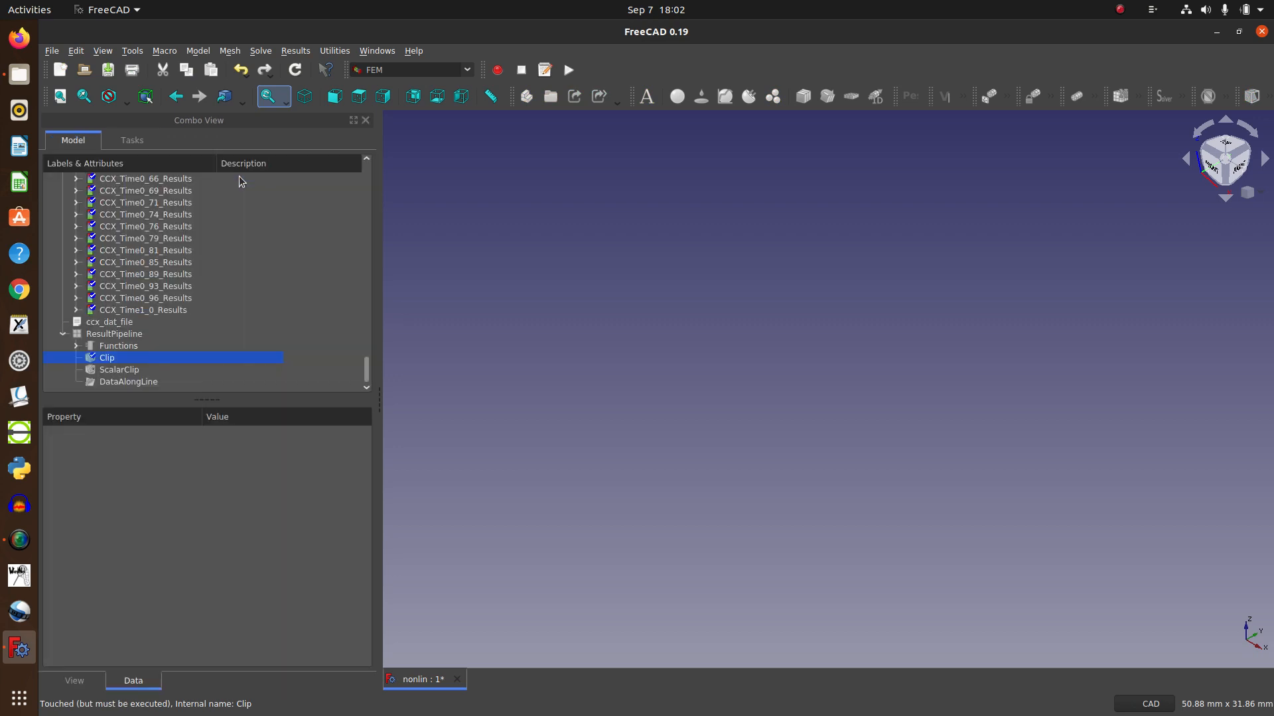
{"action": "right_click", "coordinate": [147, 364]}
{"action": "left_click", "coordinate": [202, 372]}
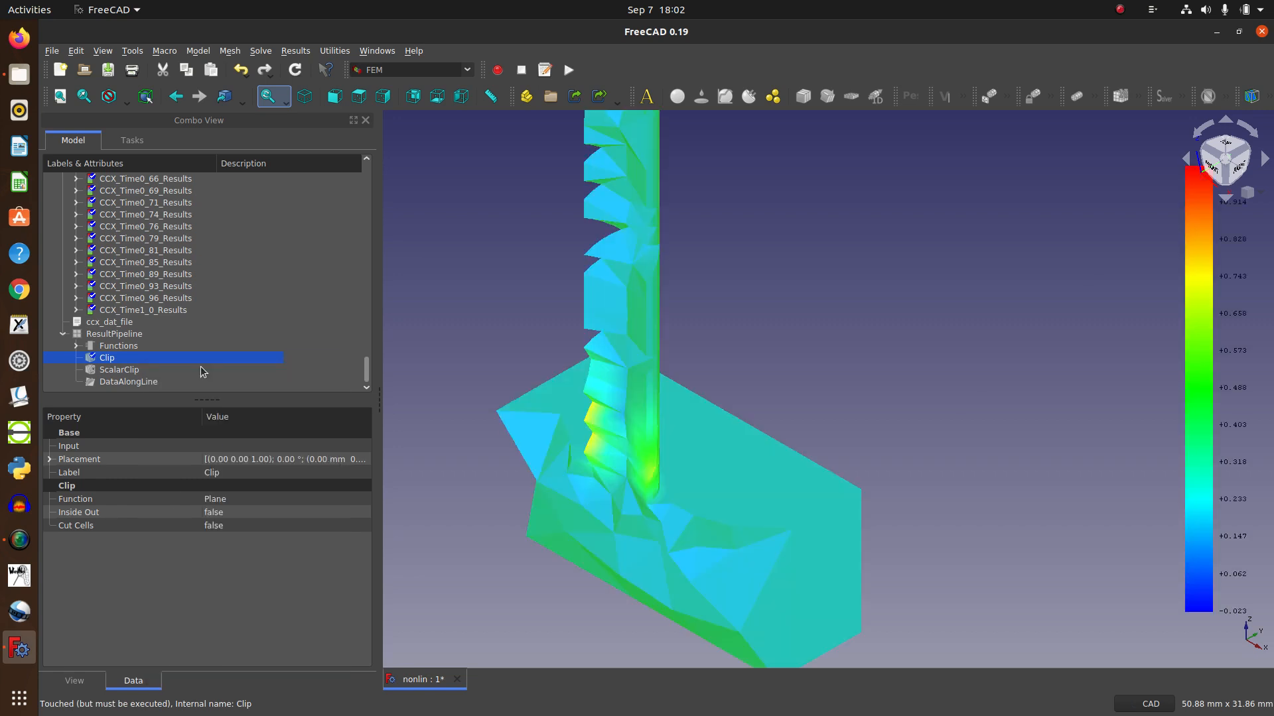
- Colour the Clip filter by the Equivalent Plastic Strain field, accept the settings, and inspect the clipped rod's base
{"action": "double_click", "coordinate": [112, 360]}
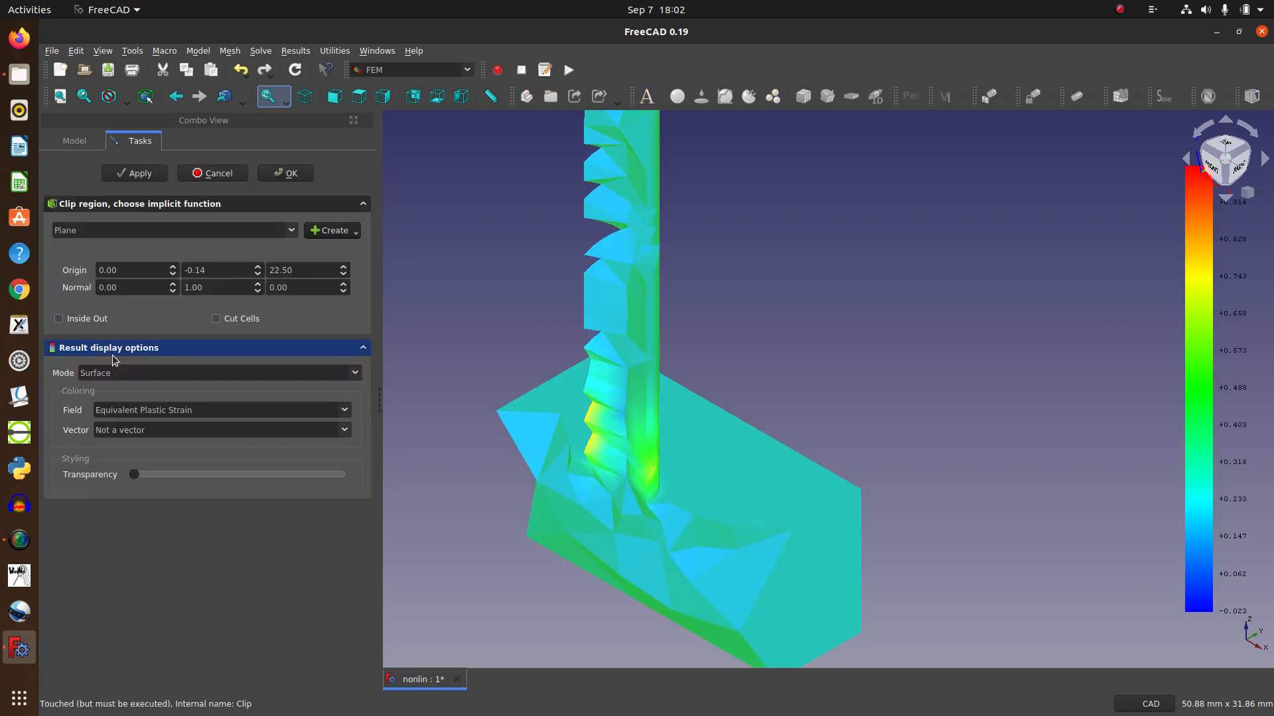
{"action": "left_click", "coordinate": [202, 413]}
{"action": "left_click", "coordinate": [170, 415]}
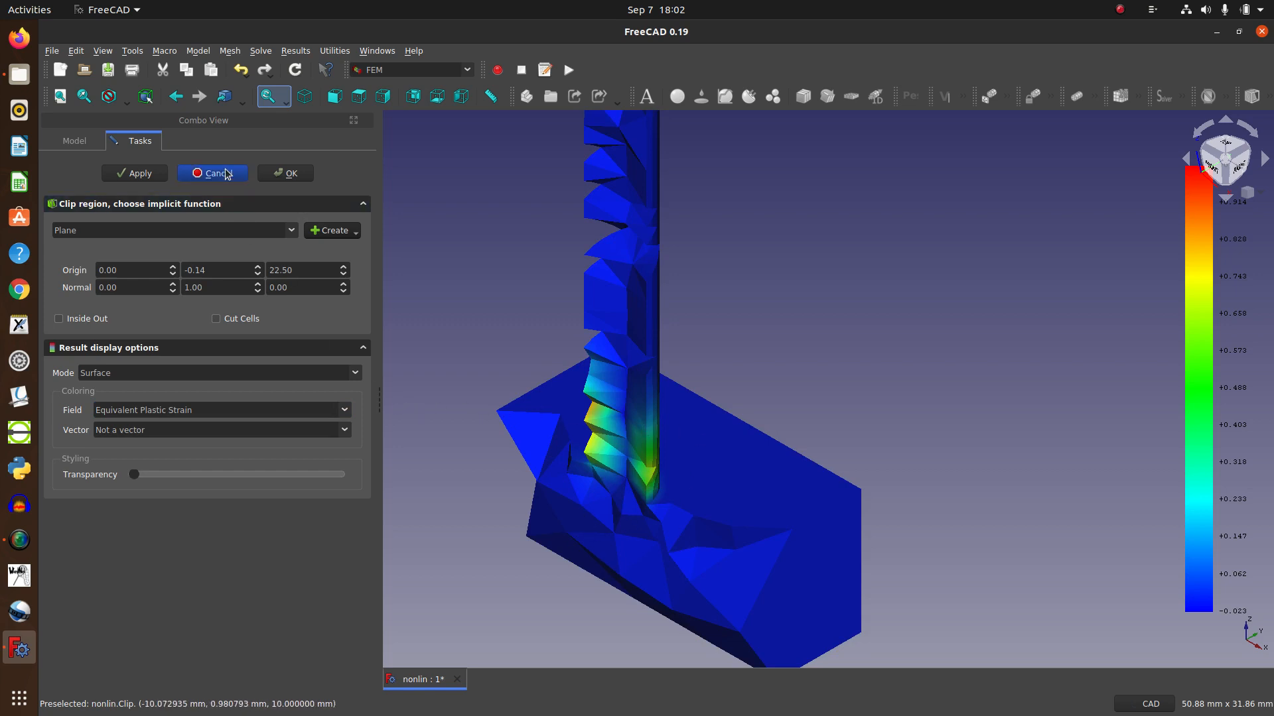
{"action": "left_click", "coordinate": [295, 173]}
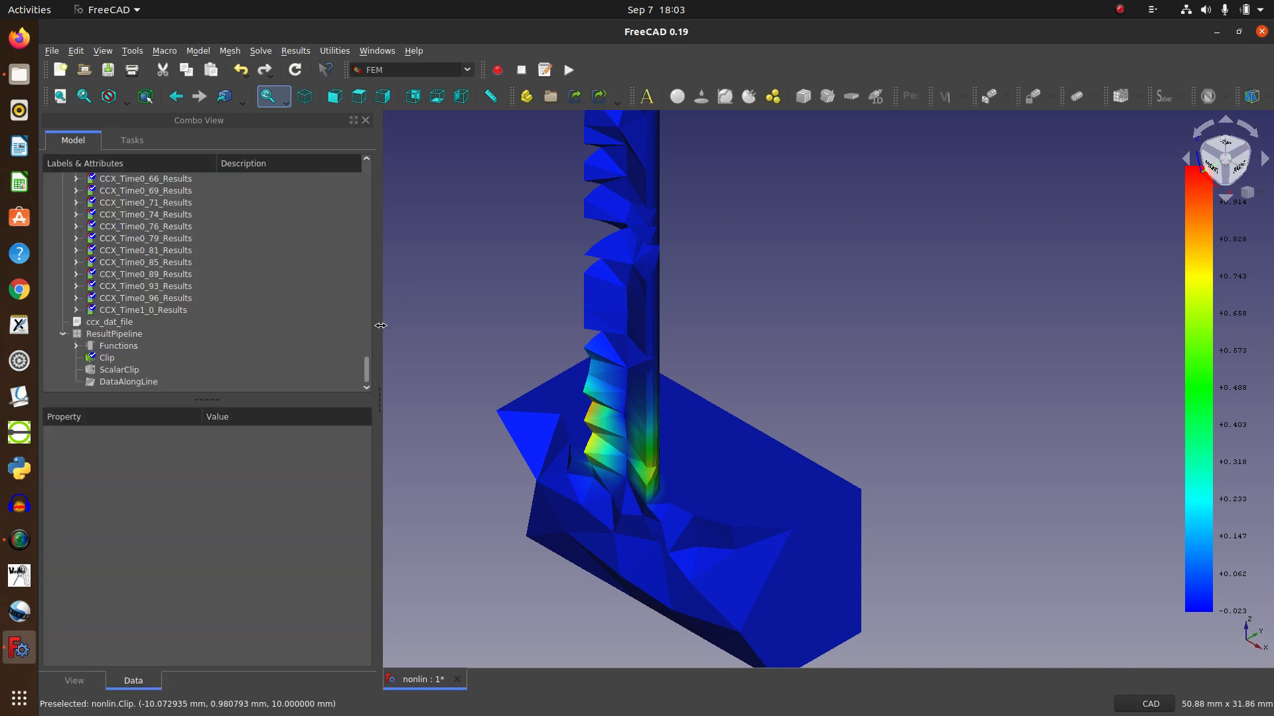
{"action": "scroll", "coordinate": [467, 405], "scroll_direction": "up", "scroll_amount": 2}
{"action": "scroll", "coordinate": [593, 418], "scroll_direction": "down", "scroll_amount": 4}
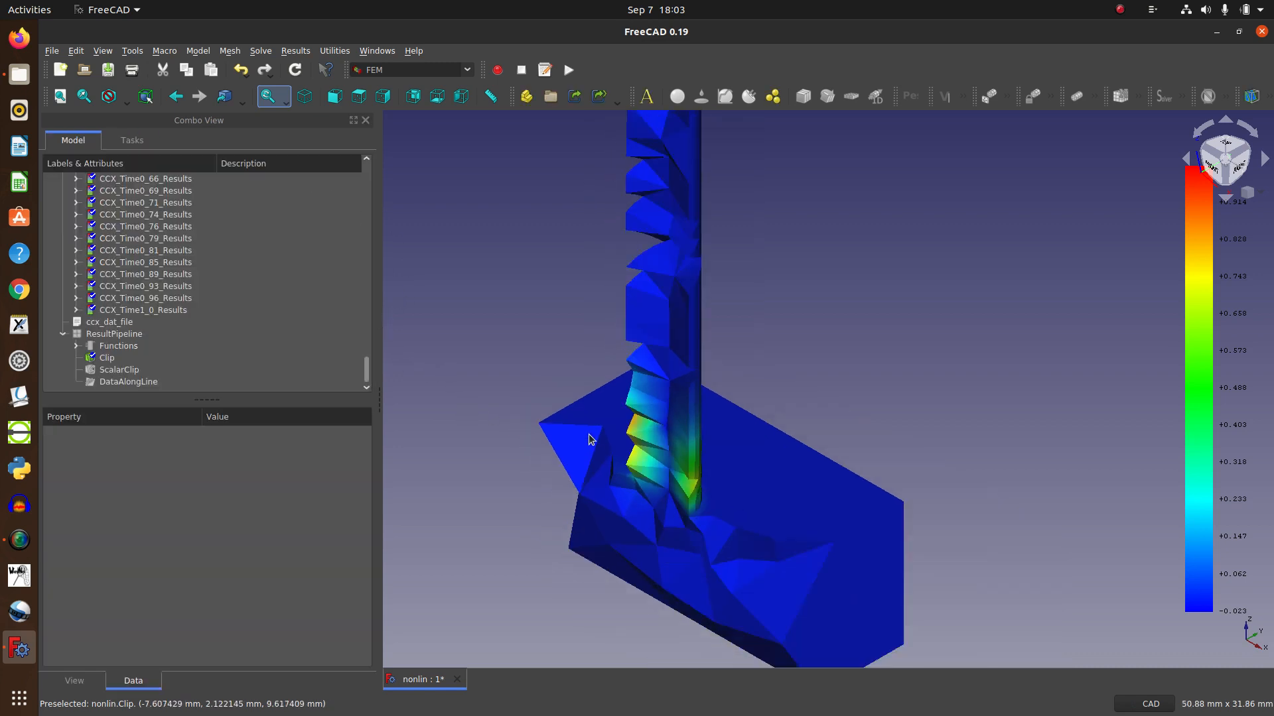
{"action": "scroll", "coordinate": [629, 398], "scroll_direction": "up", "scroll_amount": 4}
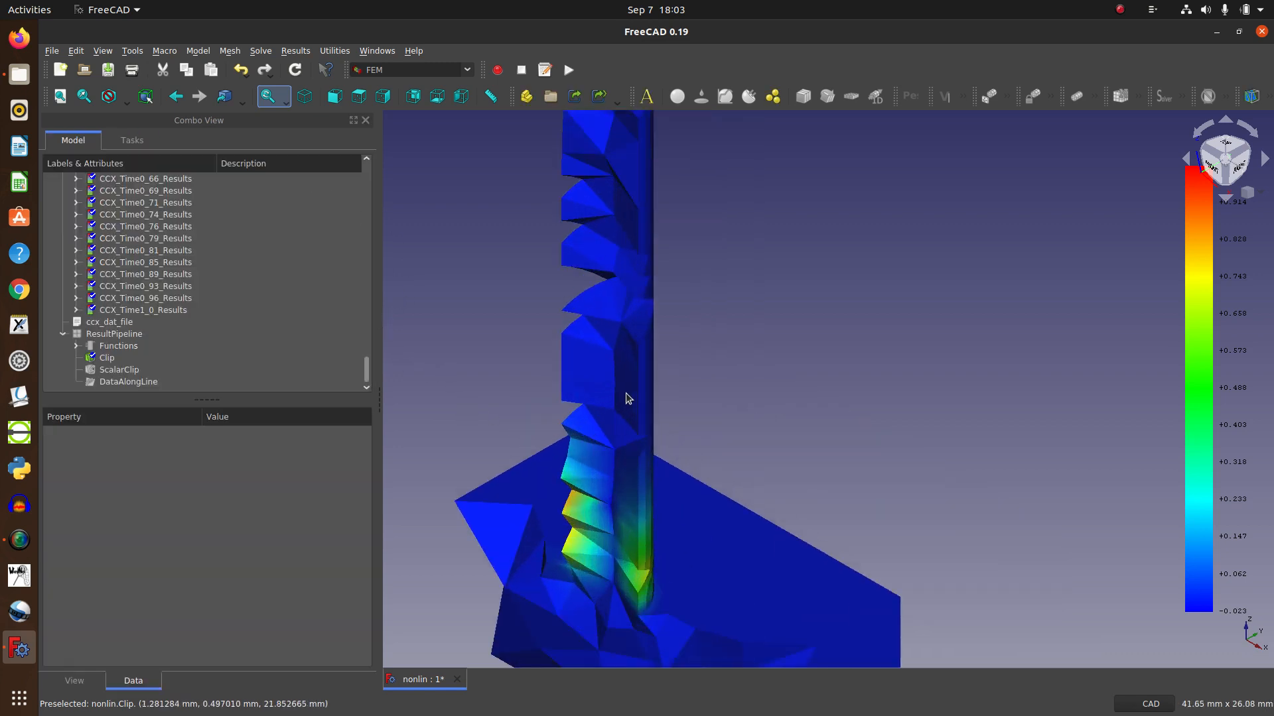
{"action": "scroll", "coordinate": [630, 399], "scroll_direction": "down", "scroll_amount": 2}
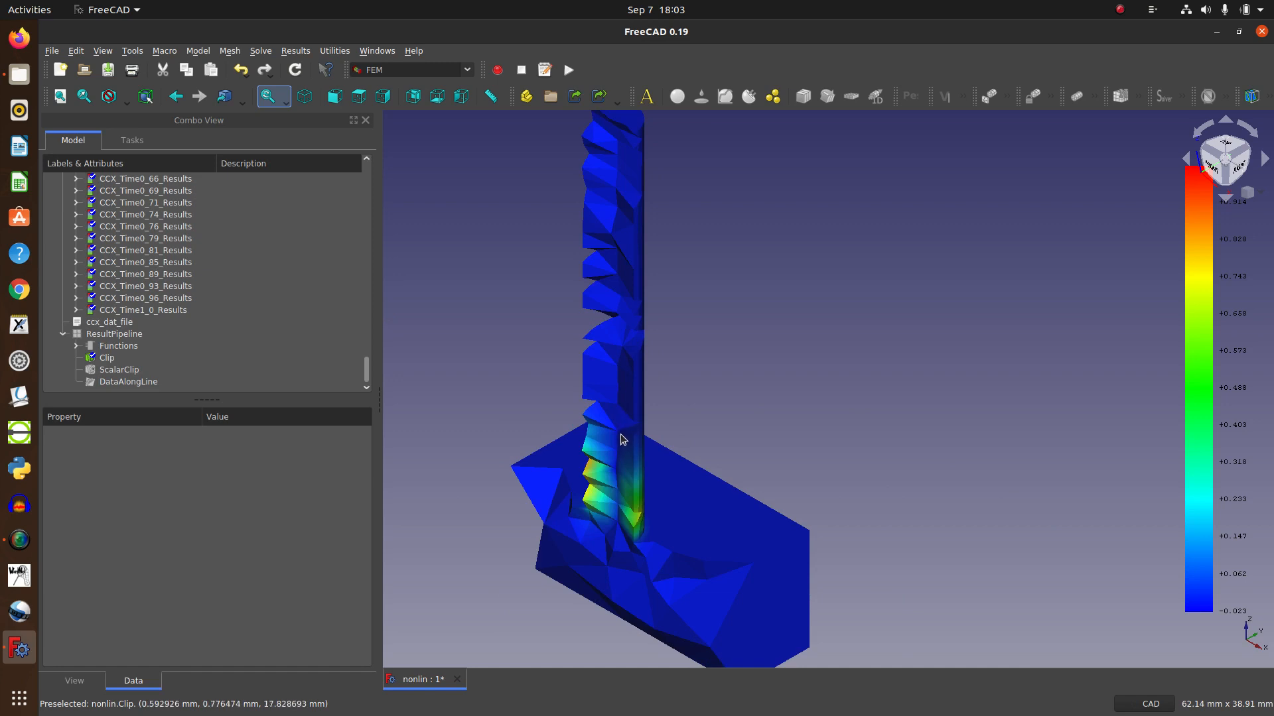
- Look through the analysis's time-step results from CCX_Time0_25_Results to CCX_Time1_0_Results, and view the whole clipped rod and block
{"action": "left_click_drag", "start_coordinate": [366, 371], "coordinate": [373, 175]}
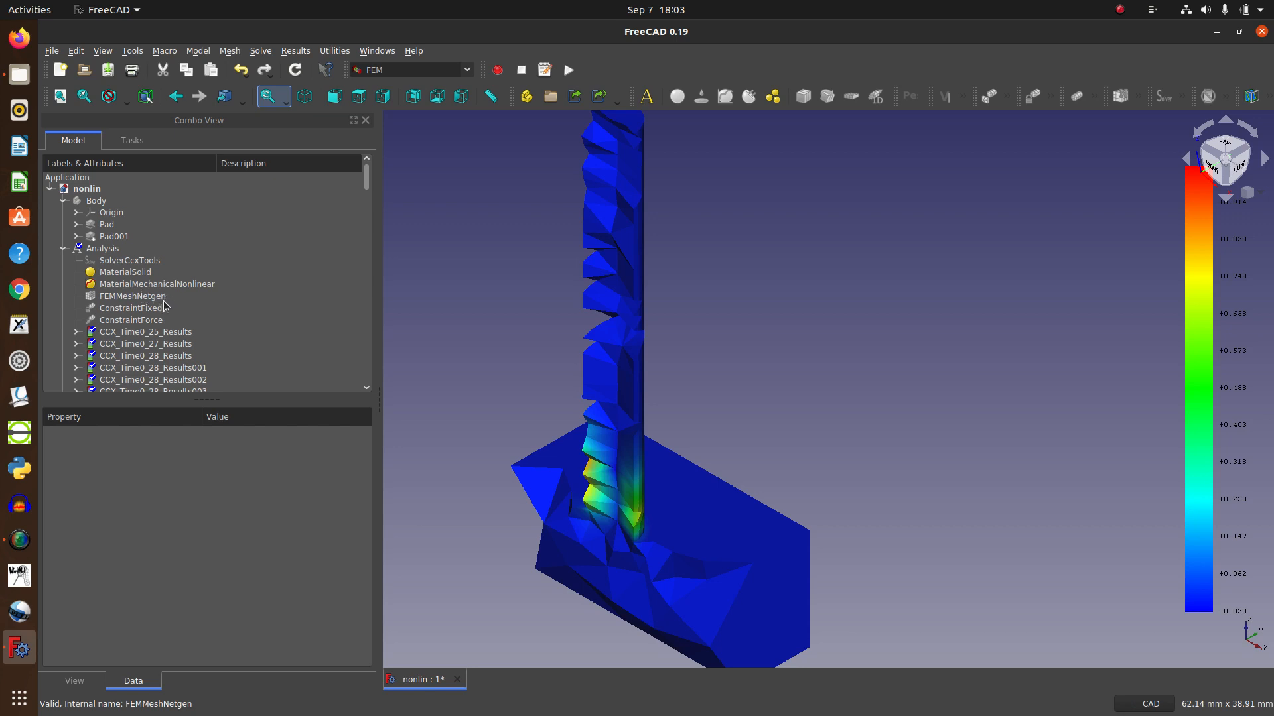
{"action": "scroll", "coordinate": [158, 325], "scroll_direction": "down", "scroll_amount": 5}
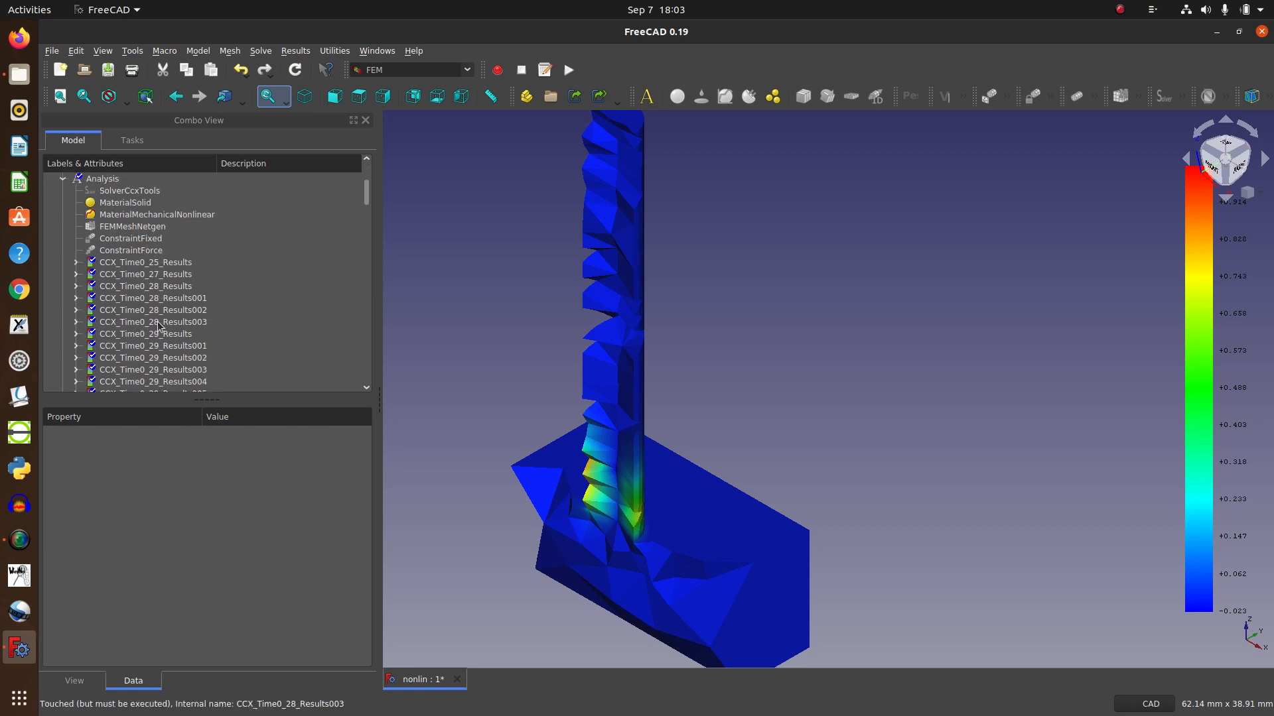
{"action": "scroll", "coordinate": [159, 325], "scroll_direction": "down", "scroll_amount": 3}
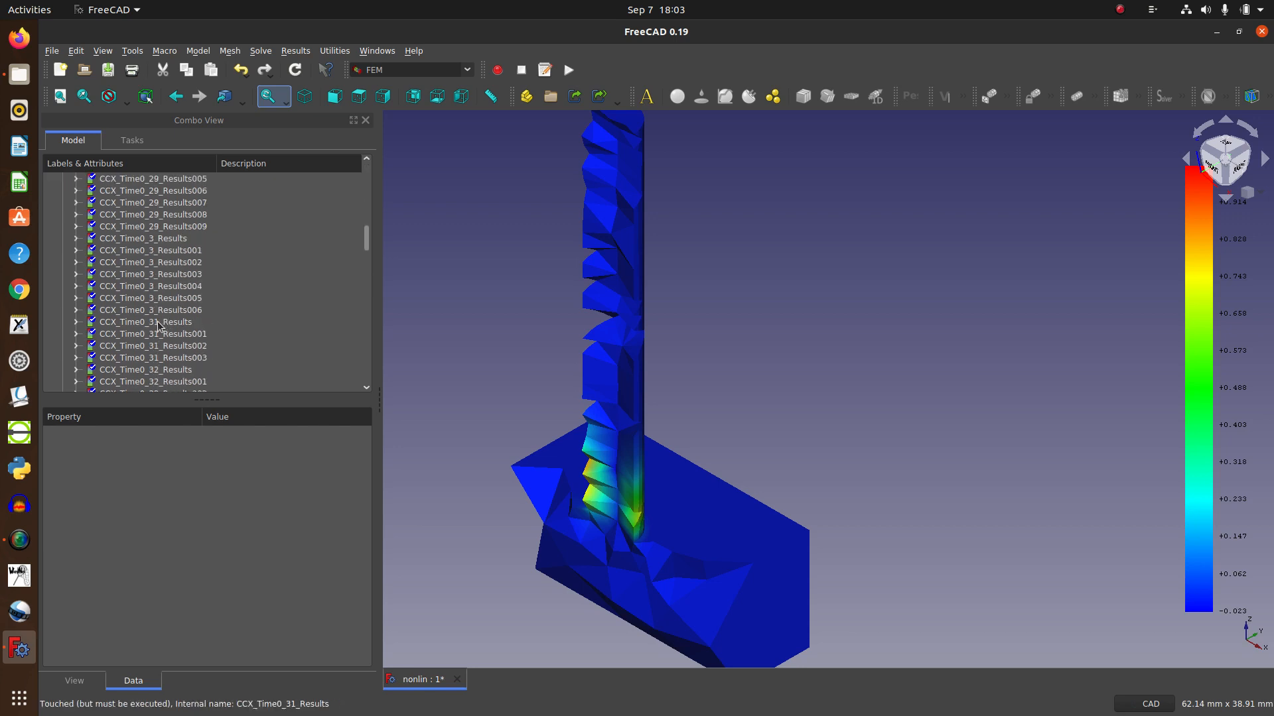
{"action": "scroll", "coordinate": [159, 325], "scroll_direction": "down", "scroll_amount": 17}
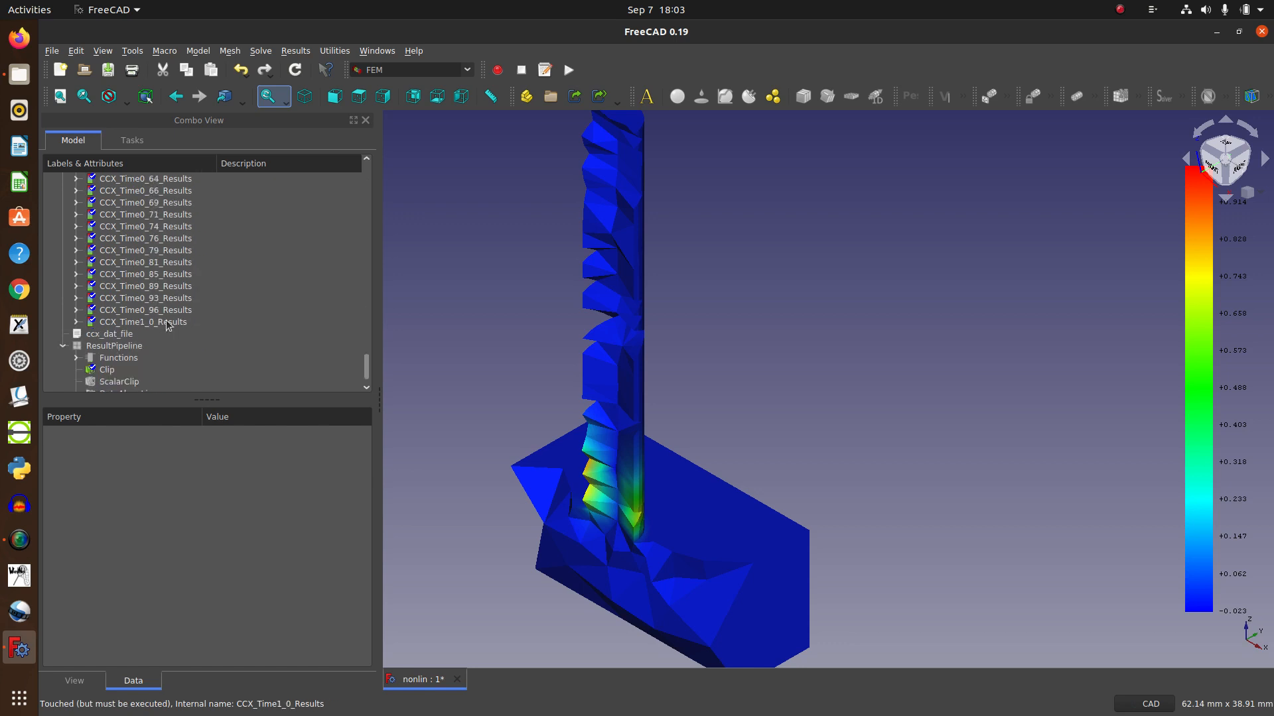
{"action": "scroll", "coordinate": [518, 365], "scroll_direction": "down", "scroll_amount": 3}
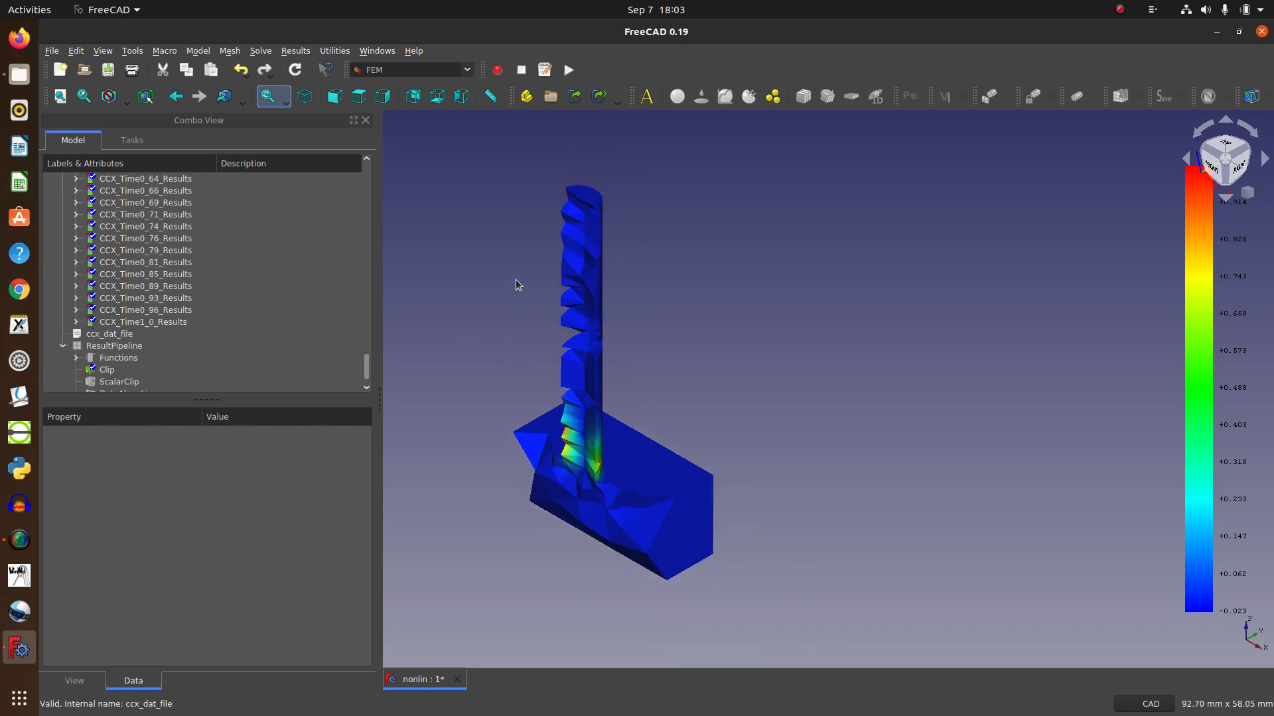
{"action": "scroll", "coordinate": [518, 285], "scroll_direction": "up", "scroll_amount": 1}
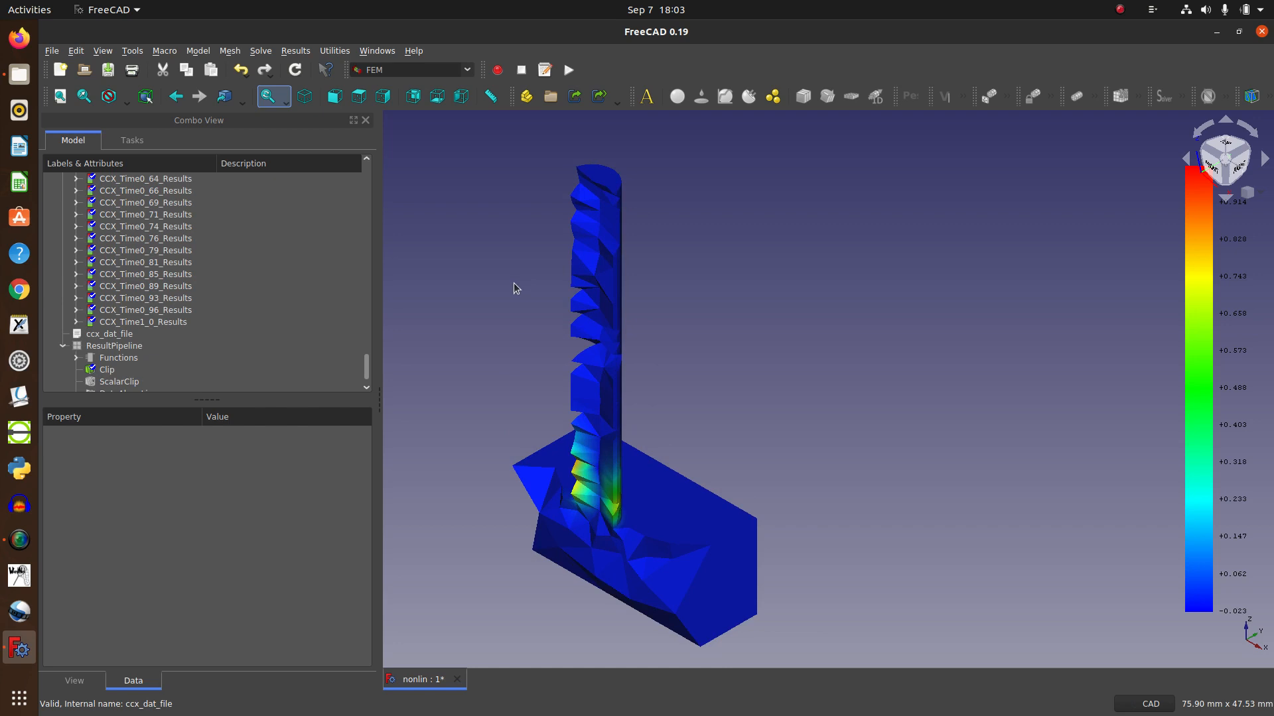